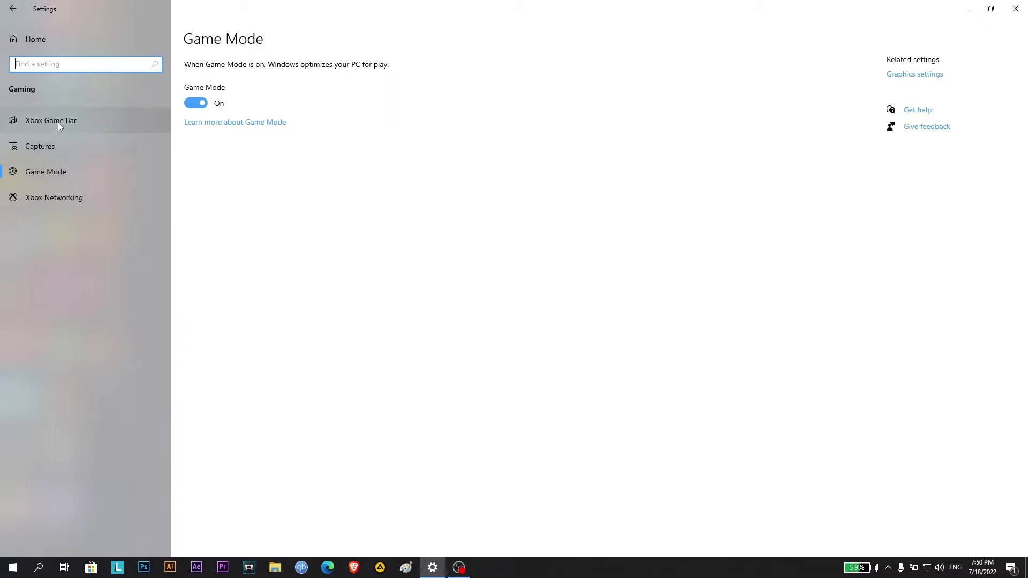
In the Xbox Game Bar settings, disable opening Xbox Game Bar with the controller button
click(43, 121)
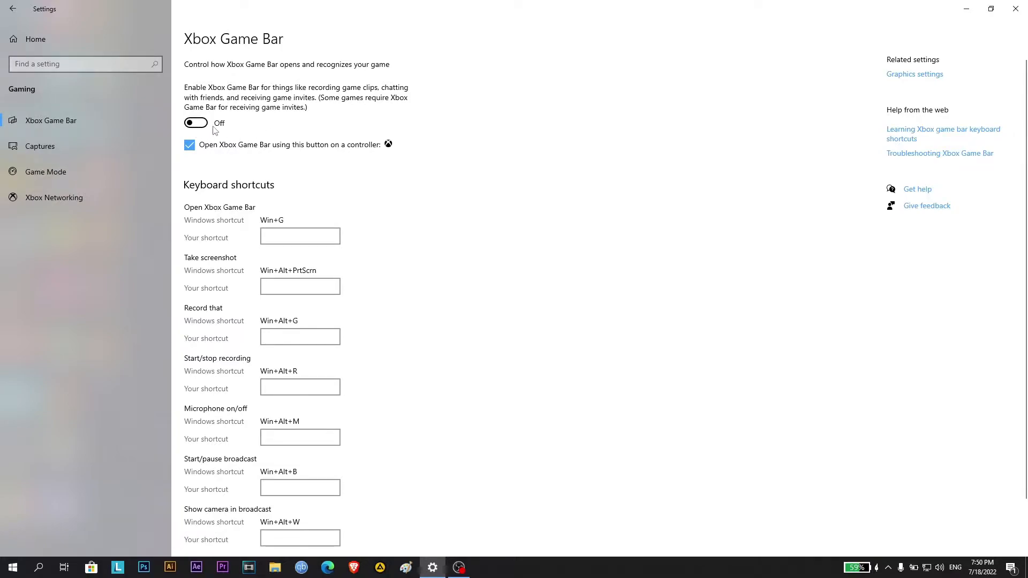
click(194, 146)
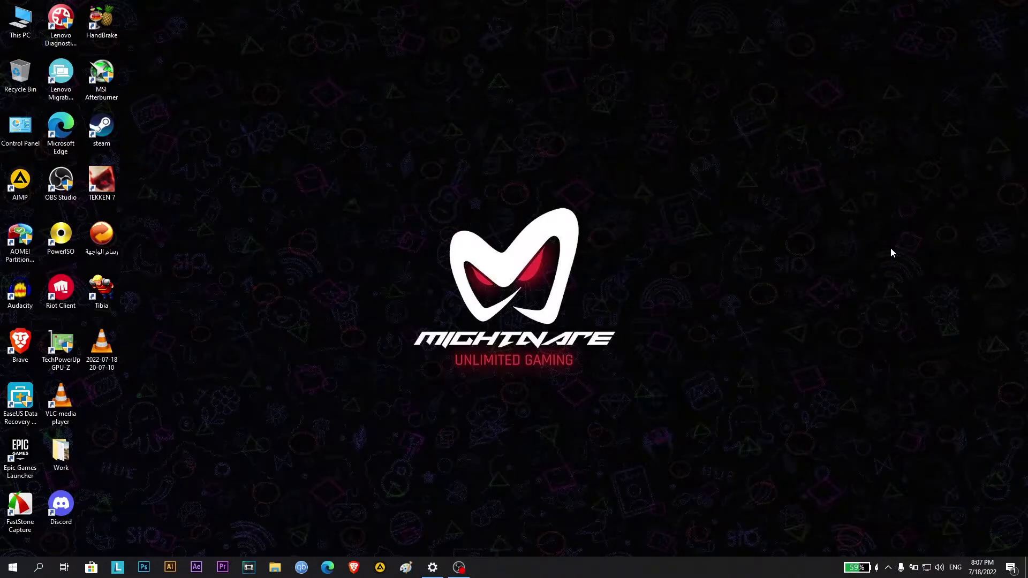
Launch Registry Editor with regedit and open the key HKEY_CURRENT_USER\System\GameConfigStore
key(super+r)
text(reg)
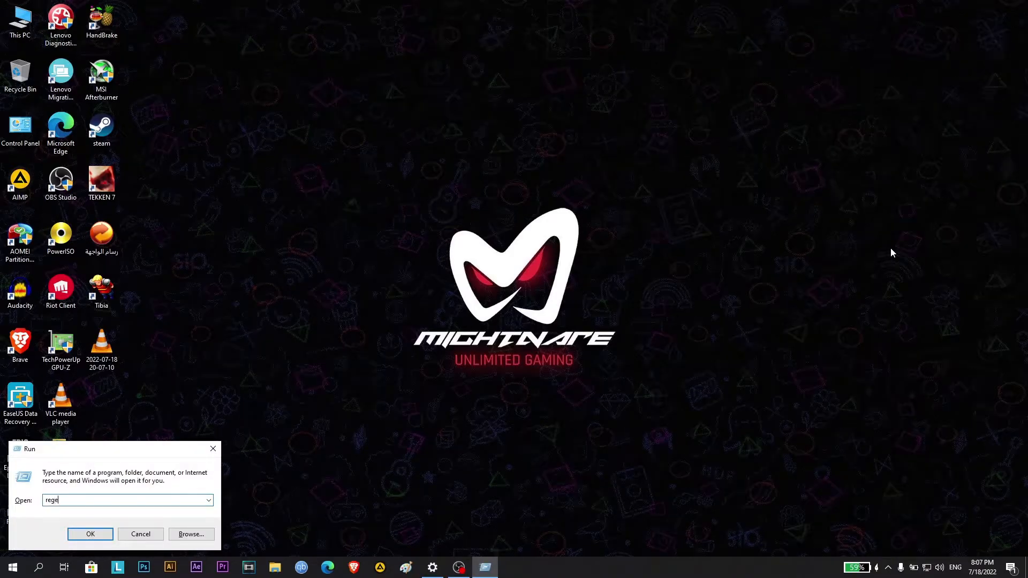
key(Return)
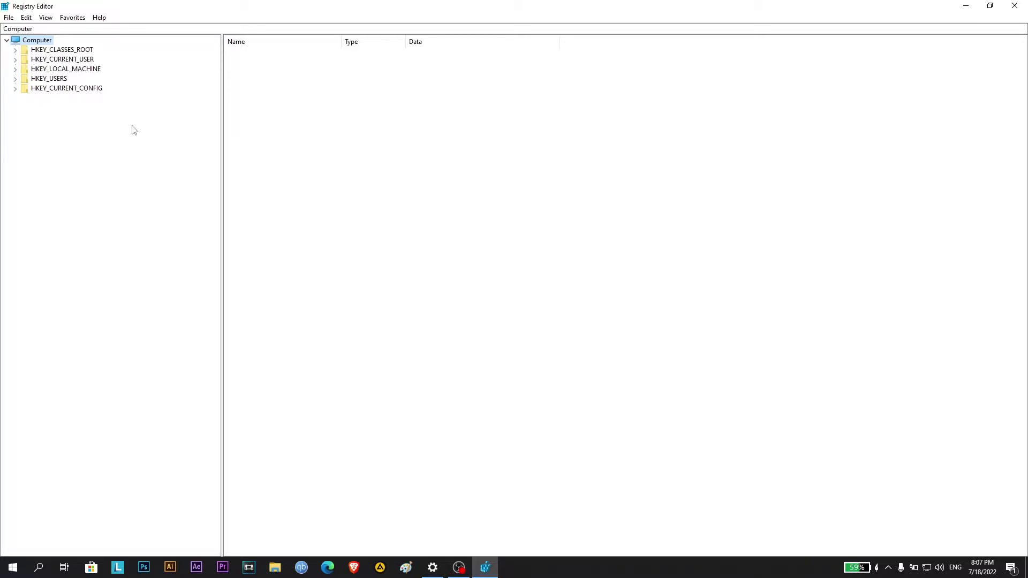
click(15, 60)
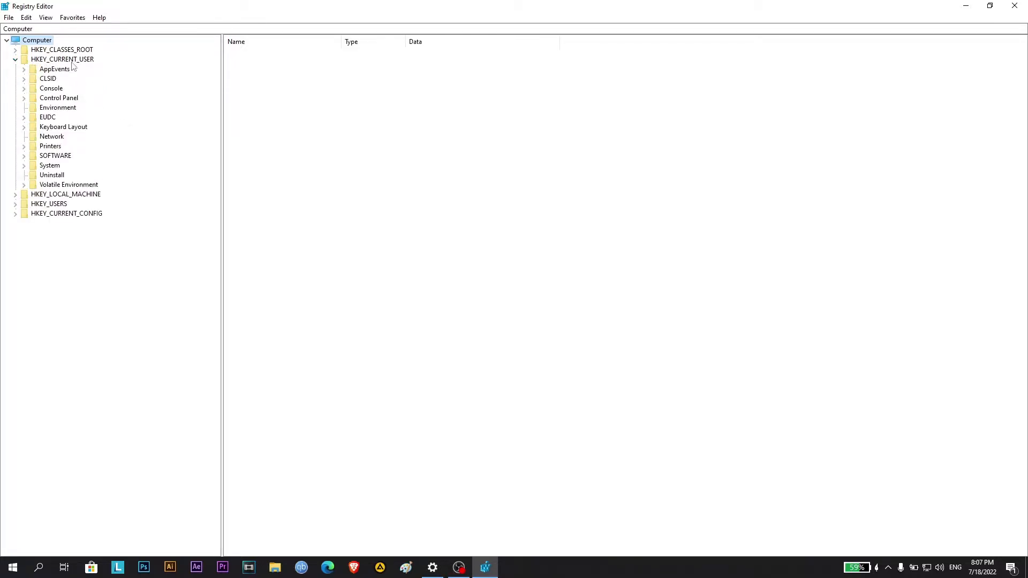
click(24, 166)
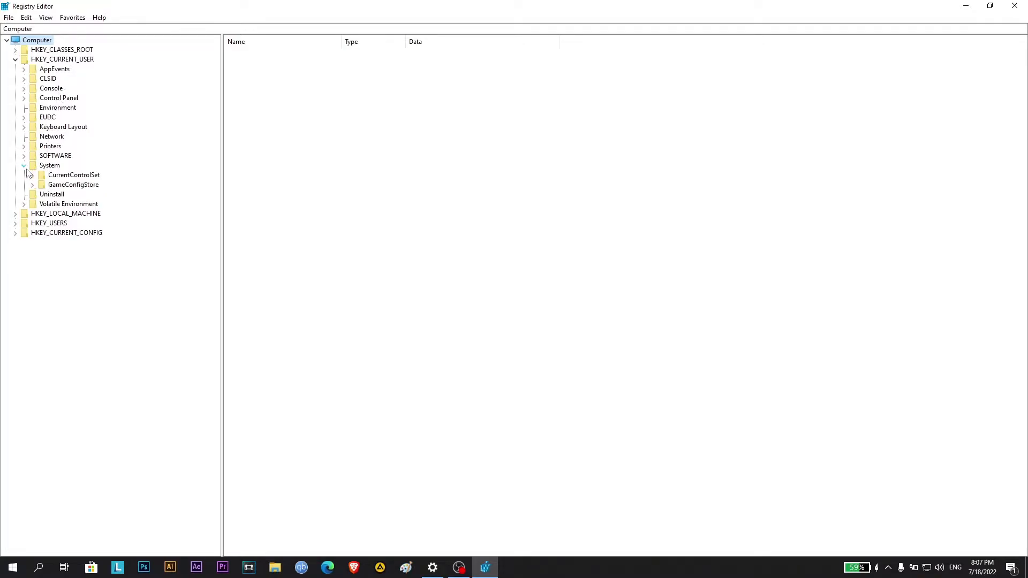
click(55, 186)
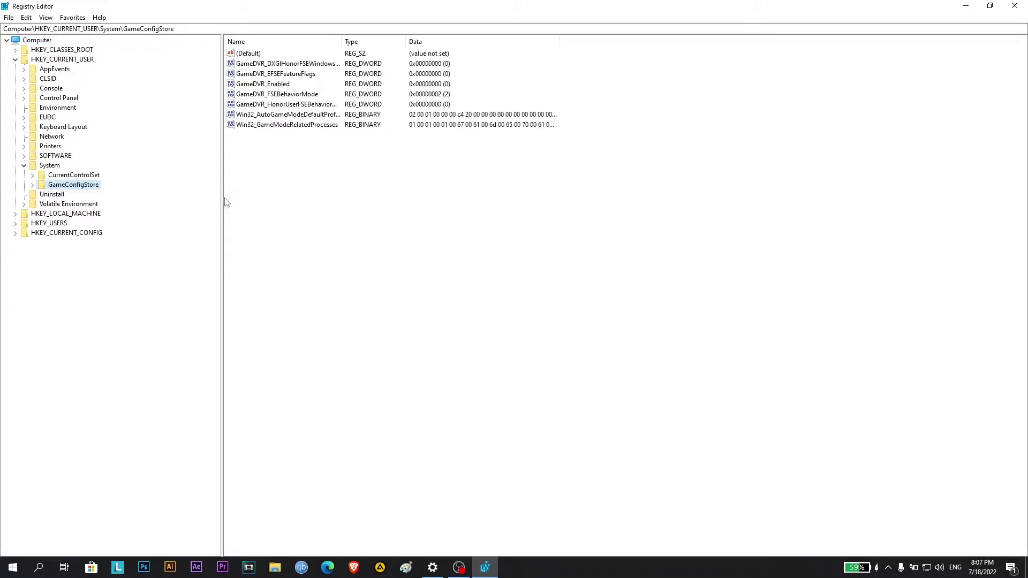
Set the value data of GameDVR_Enabled to 0 in the GameConfigStore key
click(284, 85)
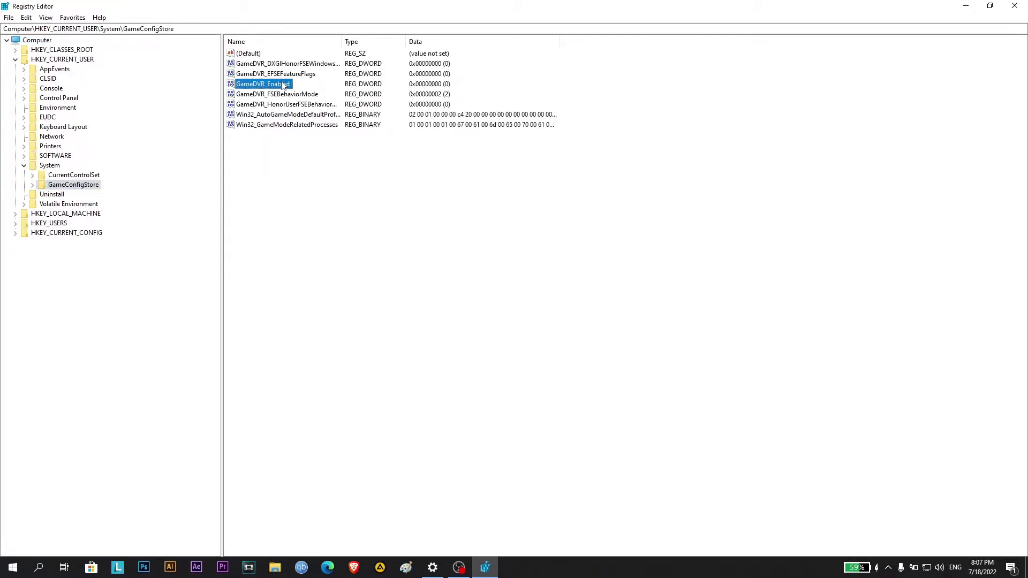
right_click(266, 86)
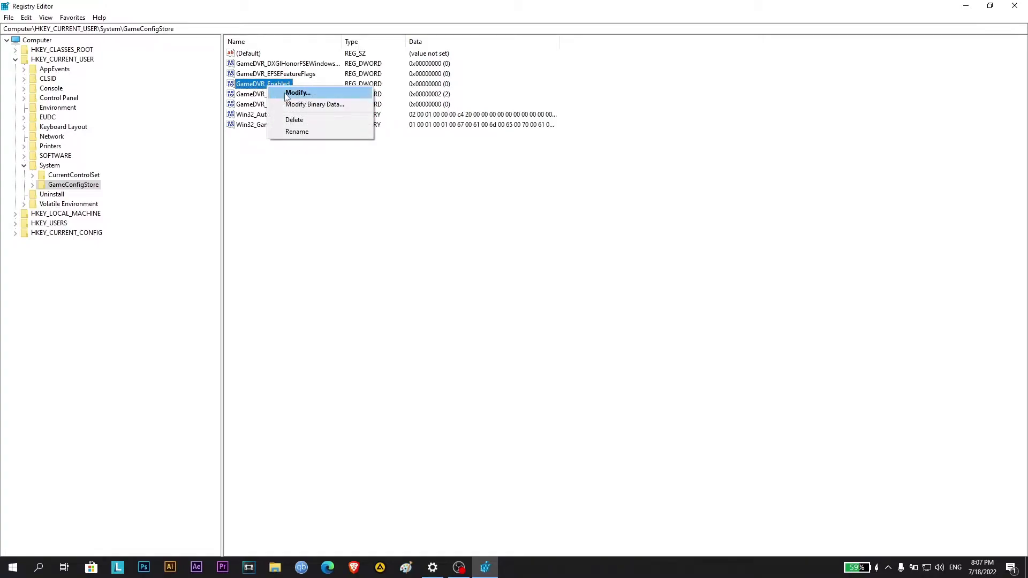
click(287, 95)
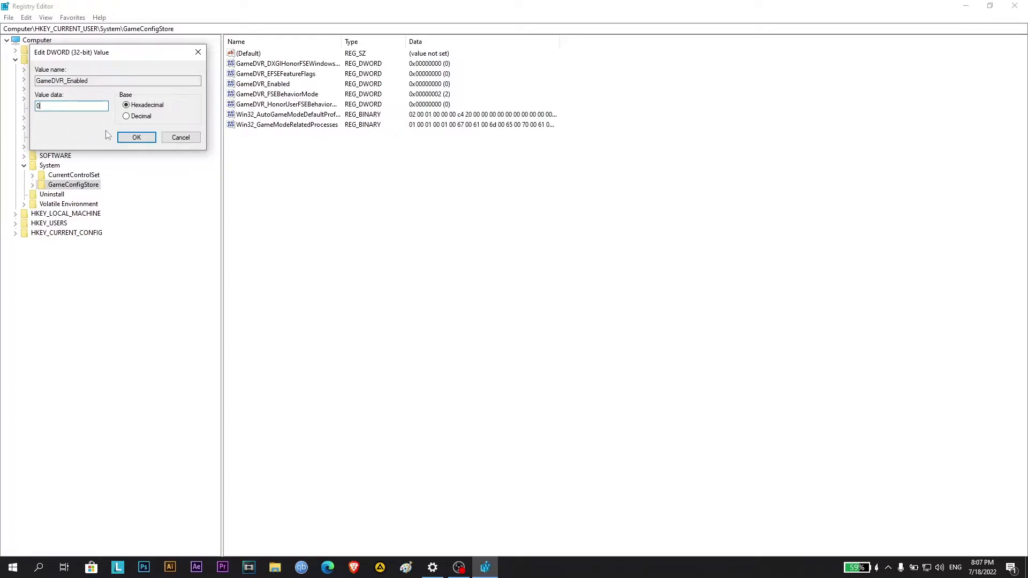
click(131, 138)
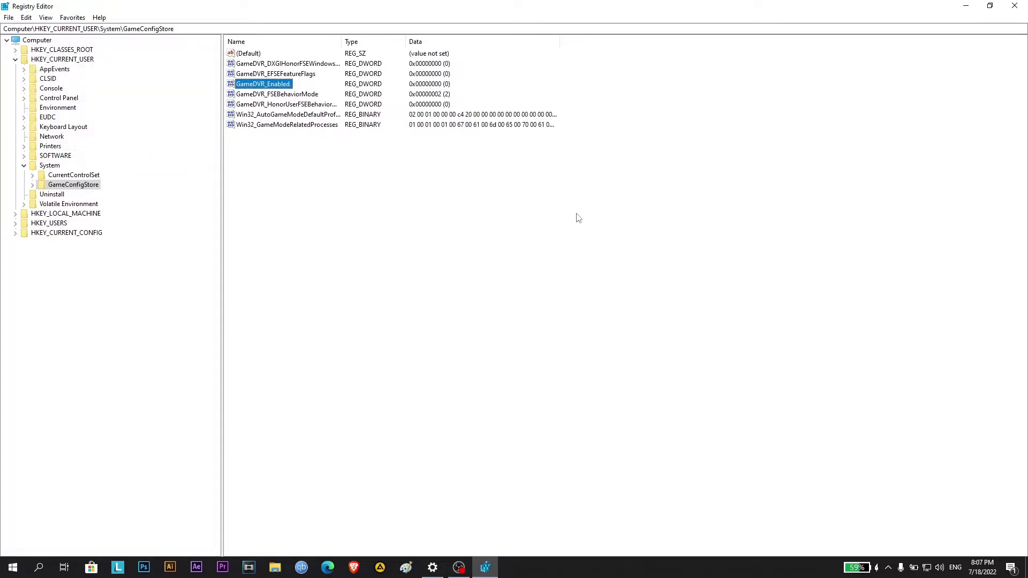
Collapse HKEY_CURRENT_USER and open the key HKEY_LOCAL_MACHINE\SOFTWARE\Microsoft\PolicyManager\default\ApplicationManagement\AllowGameDVR
click(16, 60)
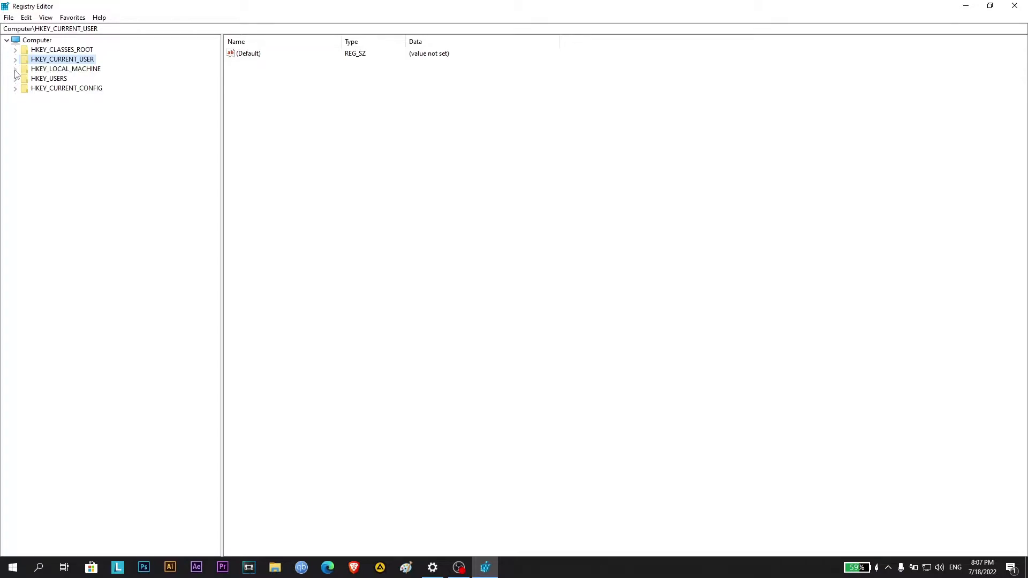
click(16, 70)
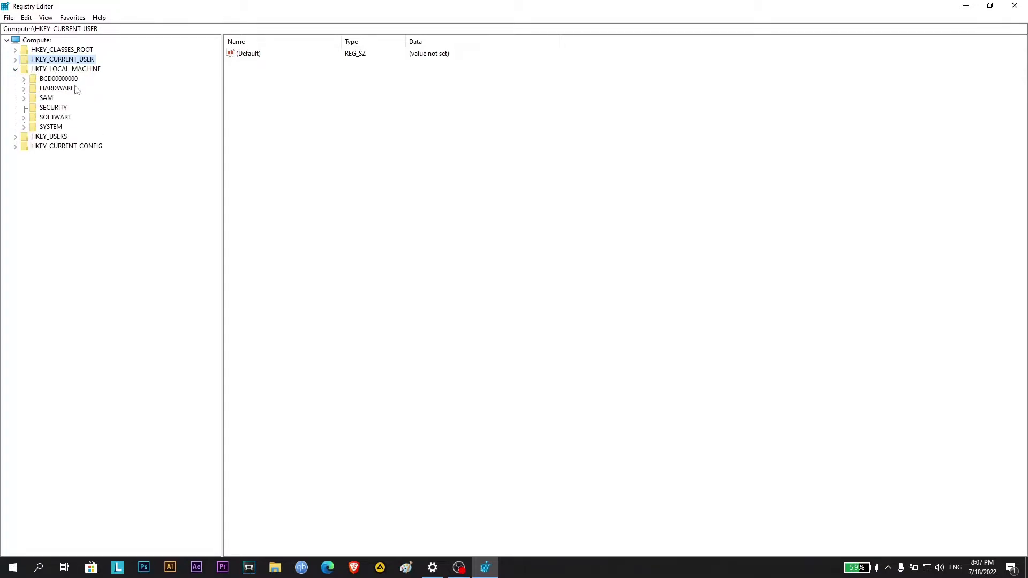
click(23, 118)
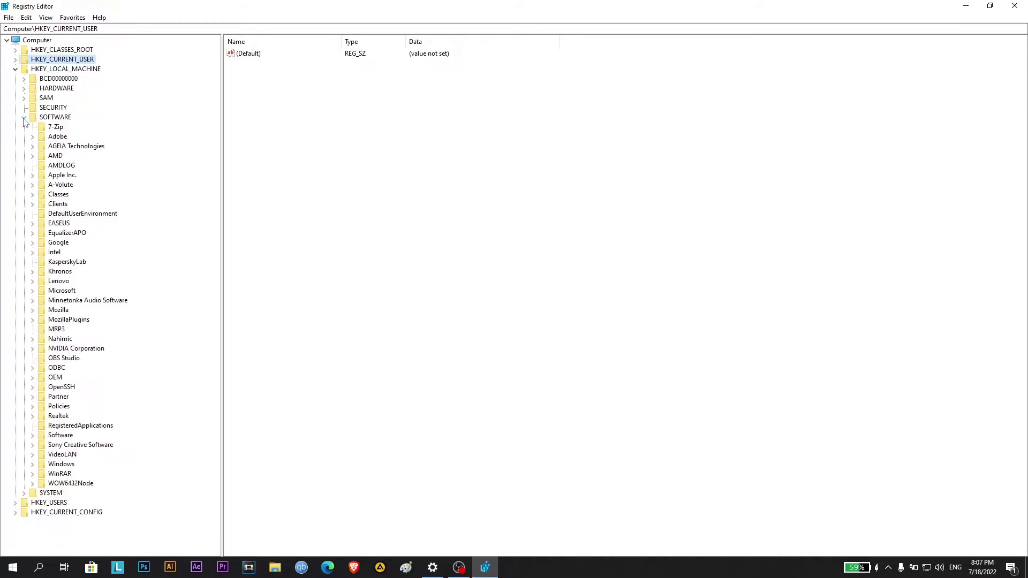
click(33, 291)
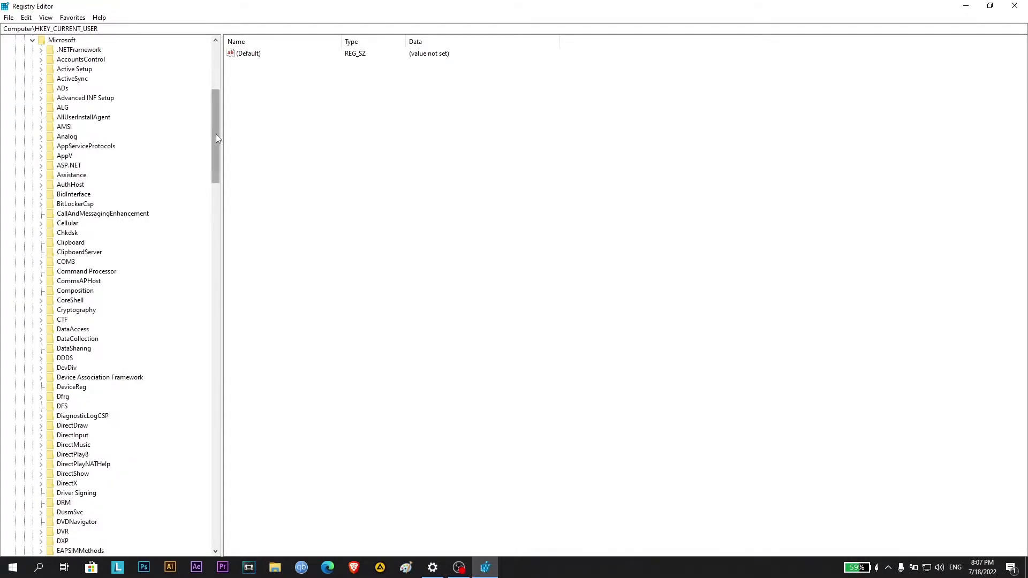
drag(216, 138, 156, 338)
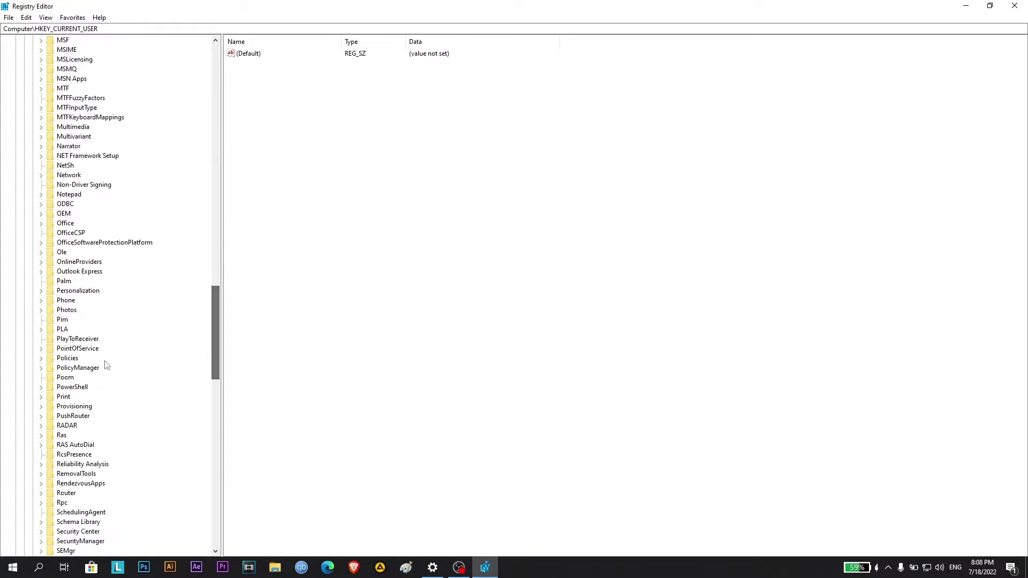
click(41, 368)
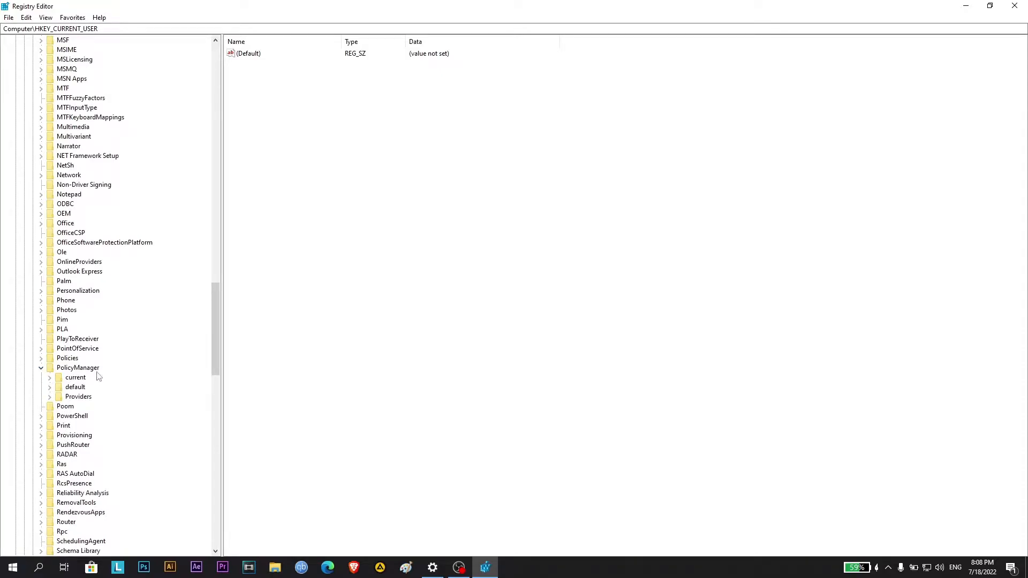
click(50, 387)
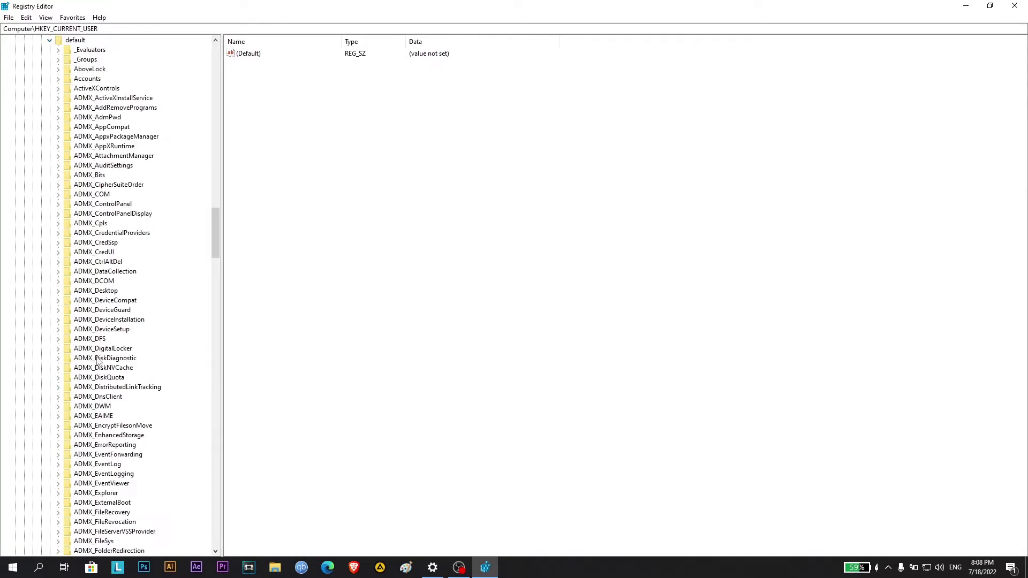
drag(216, 238, 186, 354)
click(59, 349)
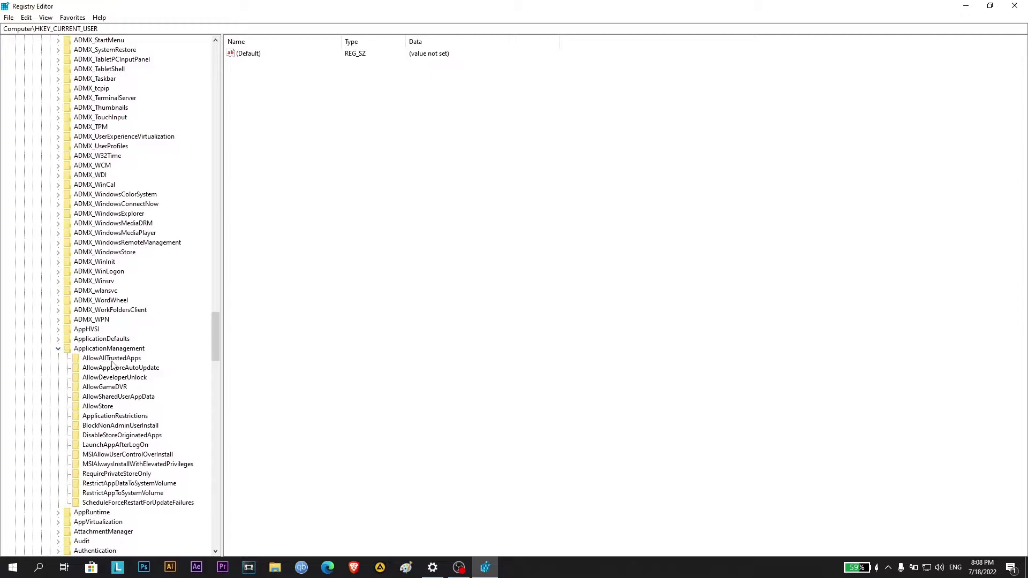
click(109, 388)
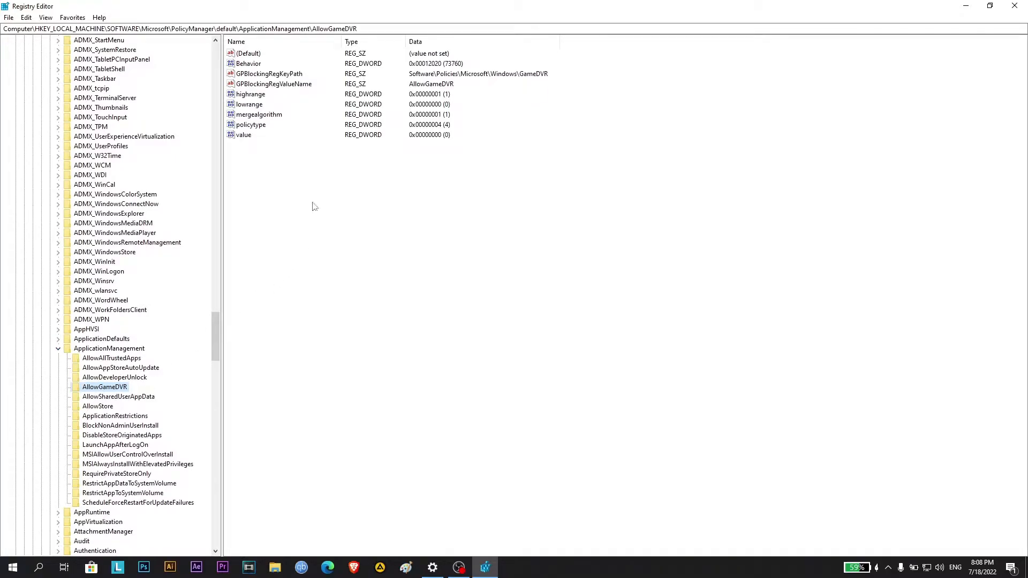
Set the data of the DWORD named value to 0 in the AllowGameDVR key
click(245, 138)
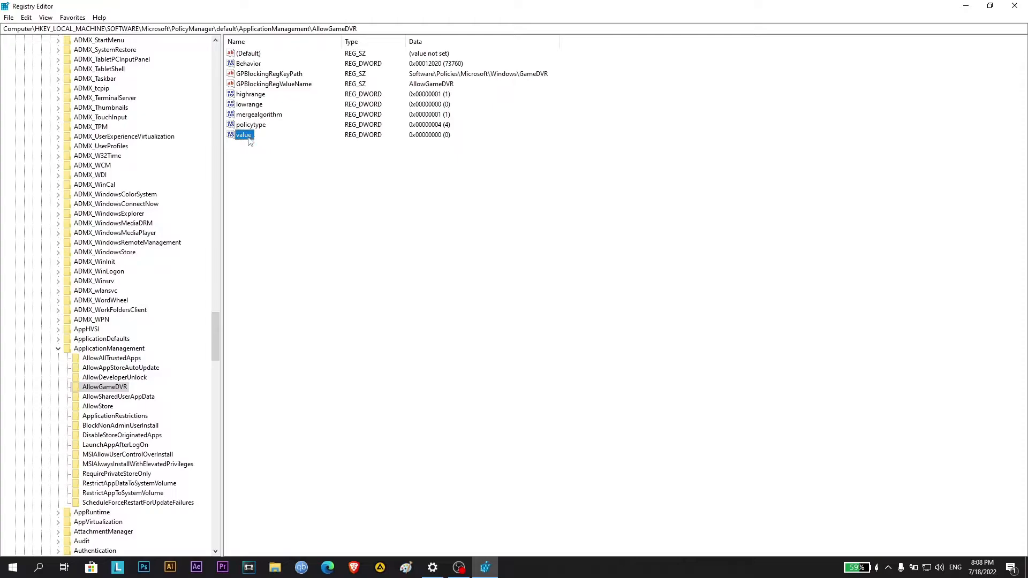
right_click(249, 140)
click(276, 146)
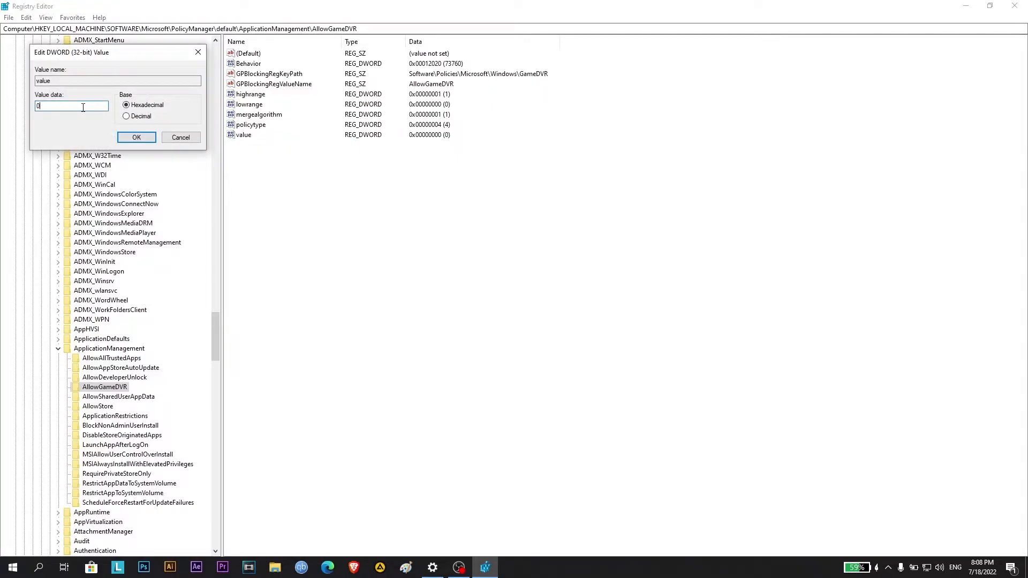
click(136, 138)
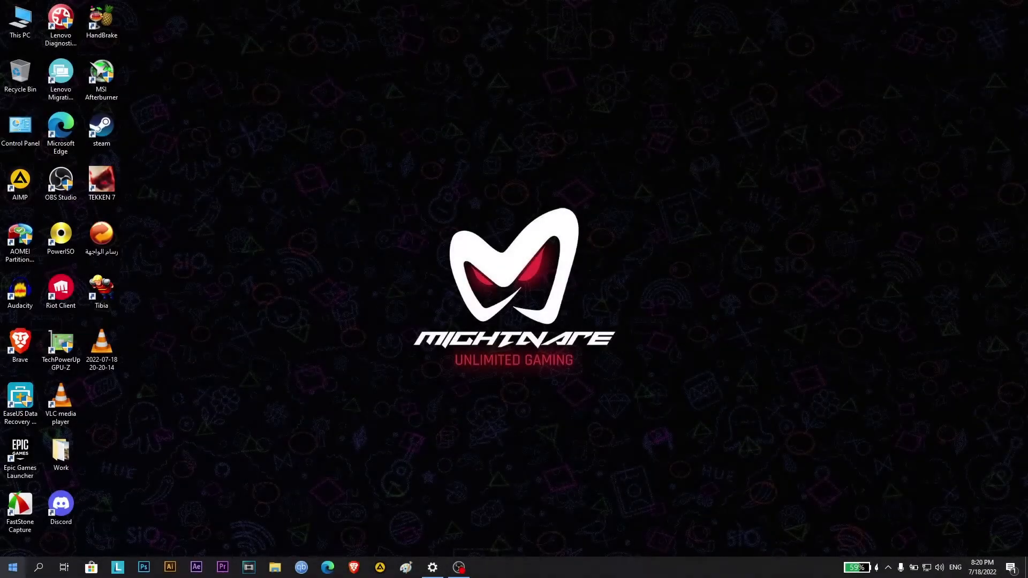
Find Graphics settings in Windows Settings and turn on hardware-accelerated GPU scheduling and variable refresh rate
click(13, 567)
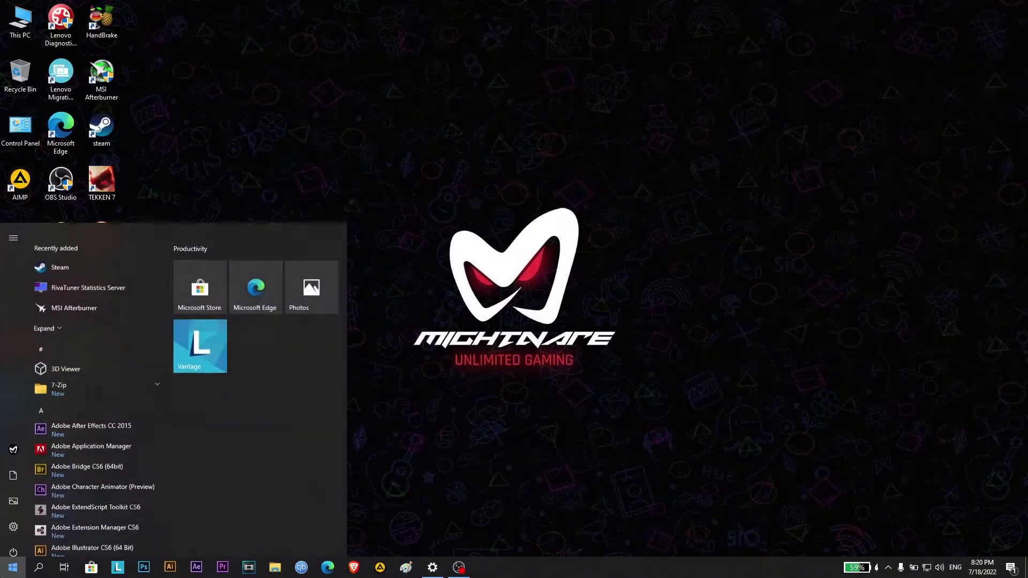
click(8, 525)
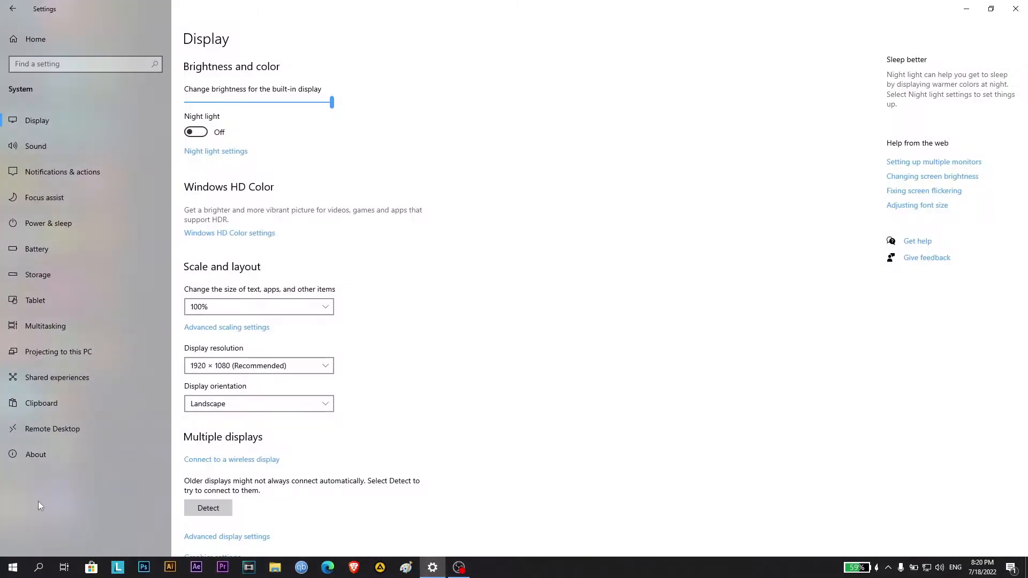
click(71, 64)
text(Graphics settings)
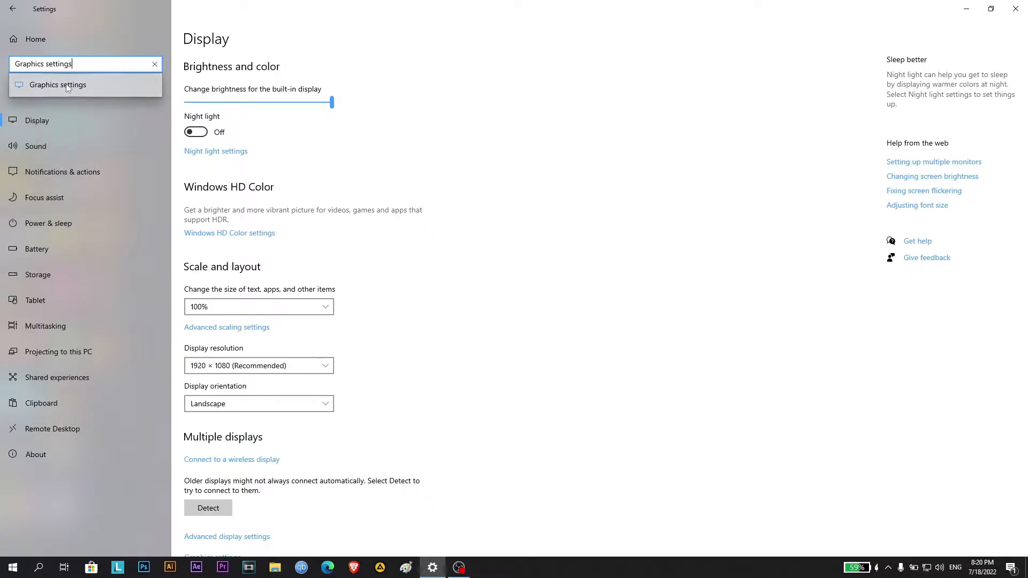
click(64, 87)
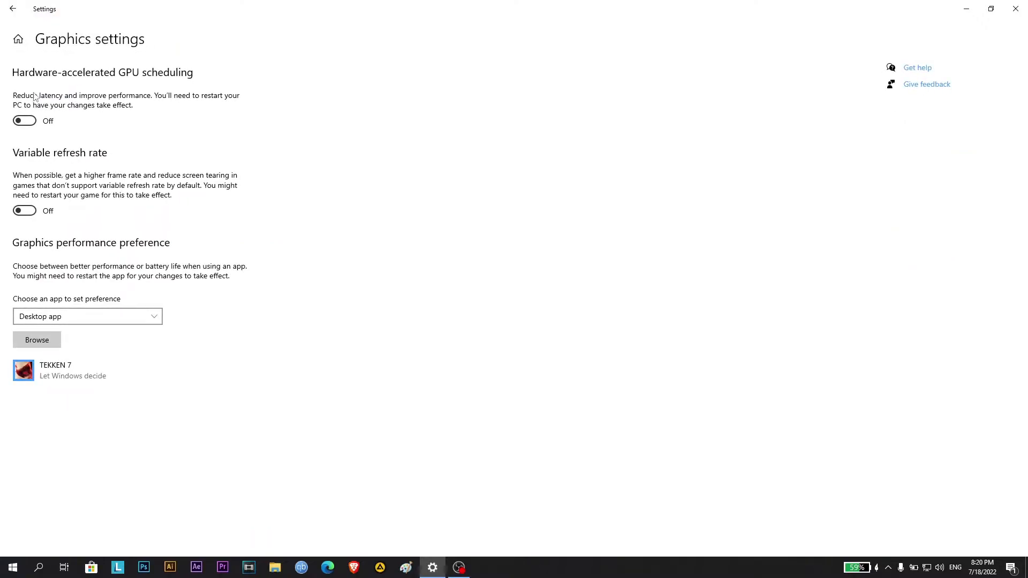
click(27, 120)
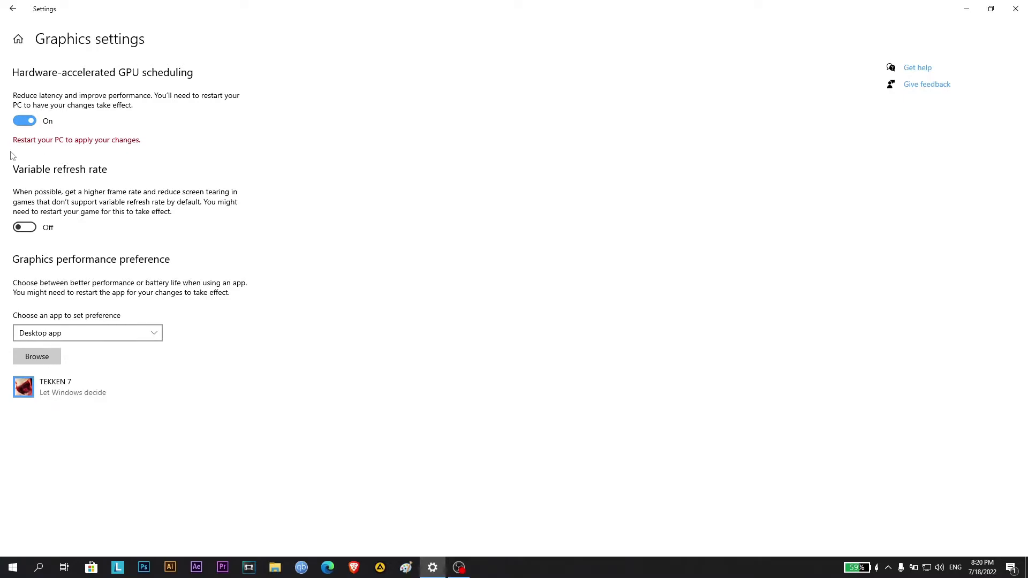
click(24, 228)
Add the csgo application from steamapps\common\Counter-Strike Global Offensive to the graphics performance preference list
click(36, 359)
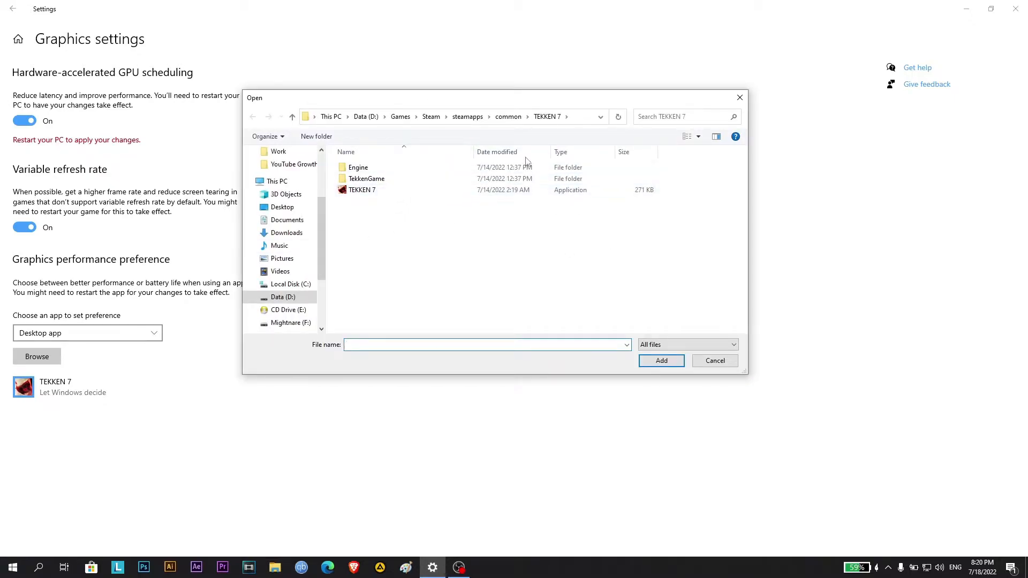
click(468, 116)
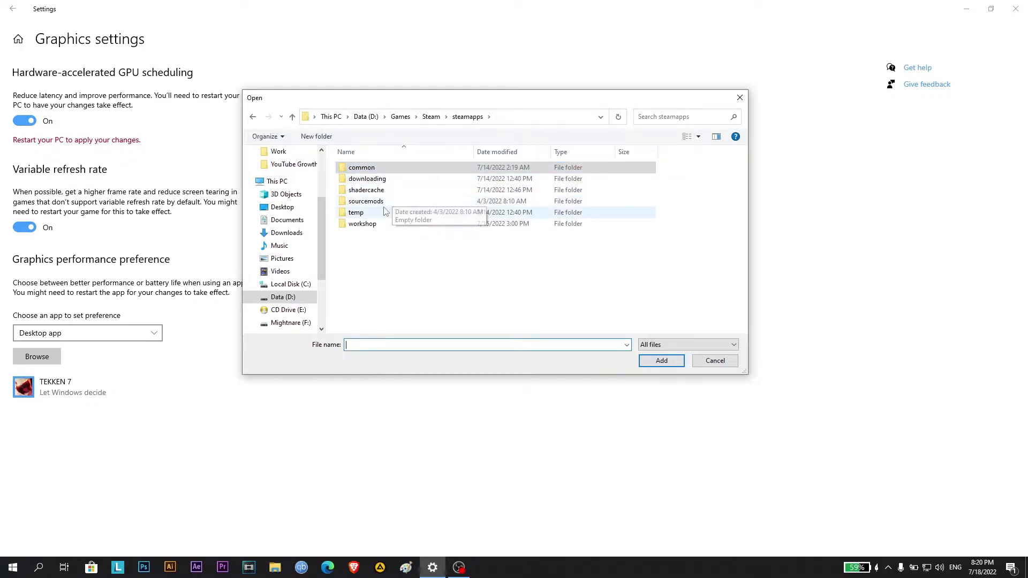
double_click(396, 170)
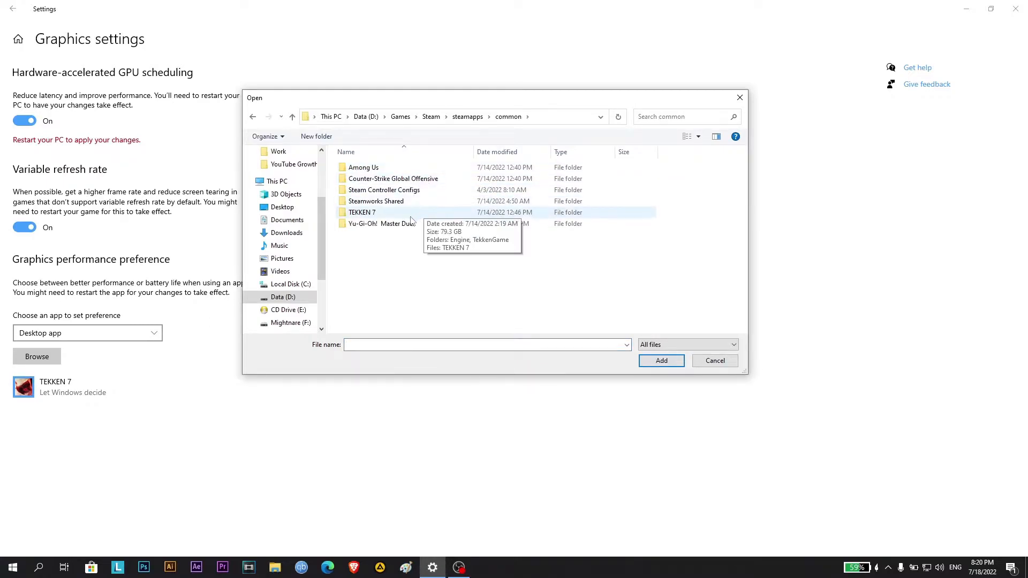
double_click(393, 180)
click(360, 228)
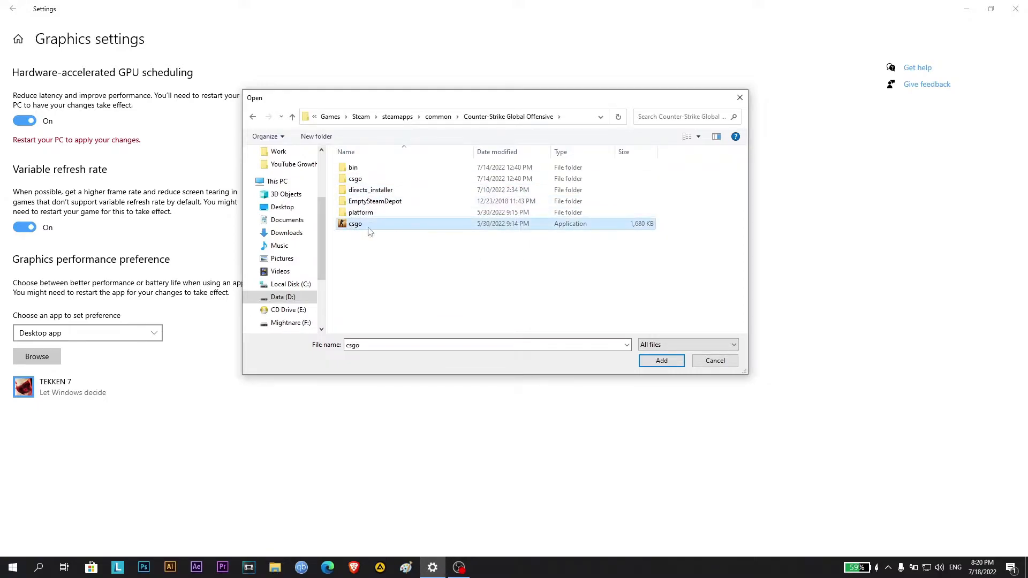
click(658, 359)
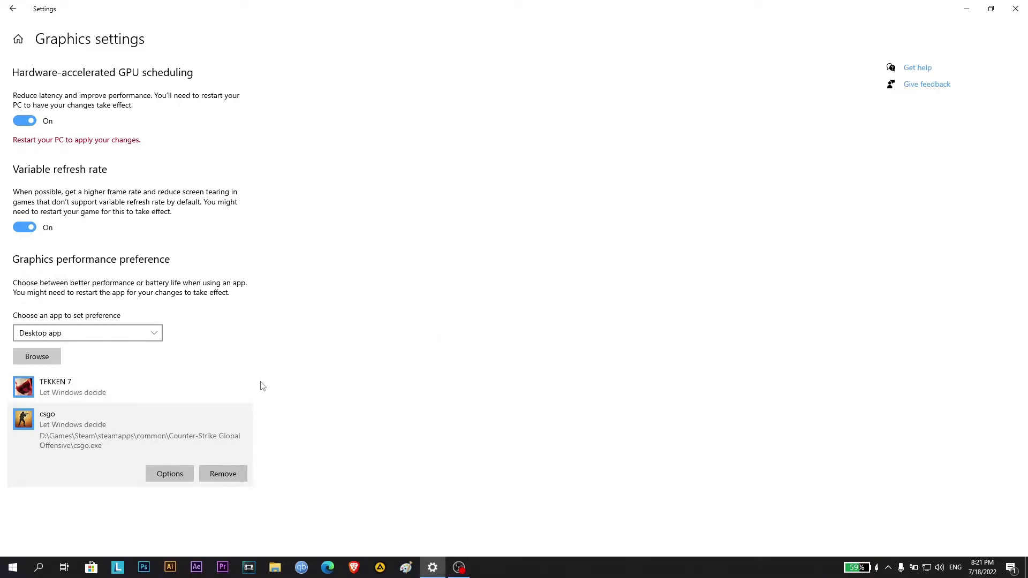
Set the graphics preference of TEKKEN 7 to High performance and save it
click(172, 391)
click(144, 469)
click(147, 393)
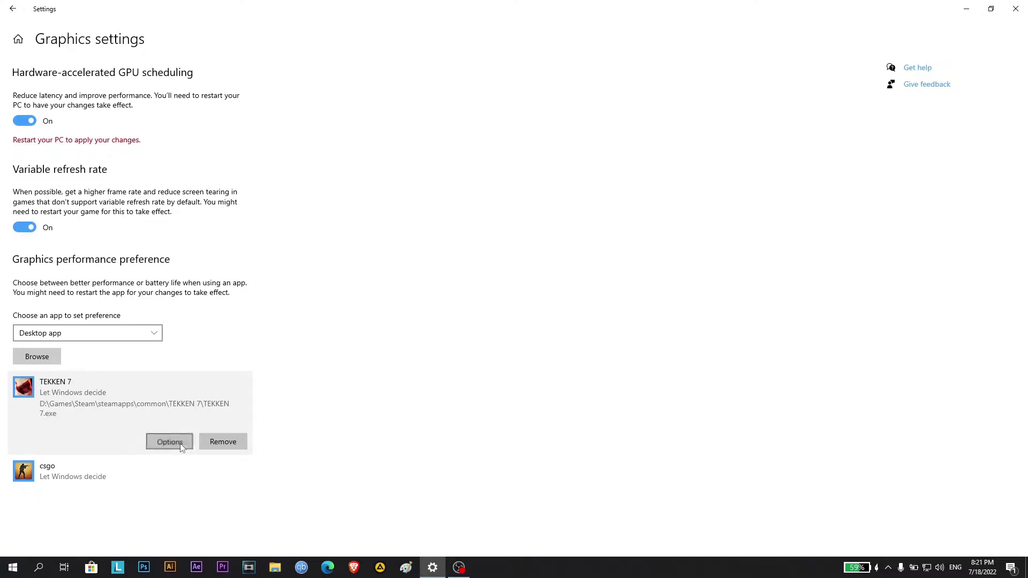
click(181, 446)
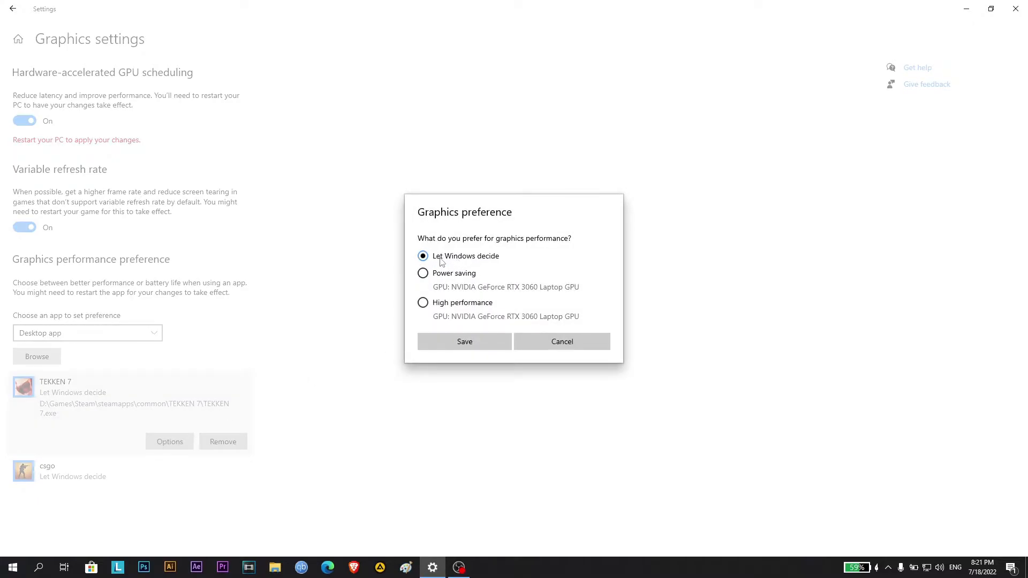
click(422, 304)
click(464, 341)
Set the graphics preference of csgo to High performance and save it
click(107, 468)
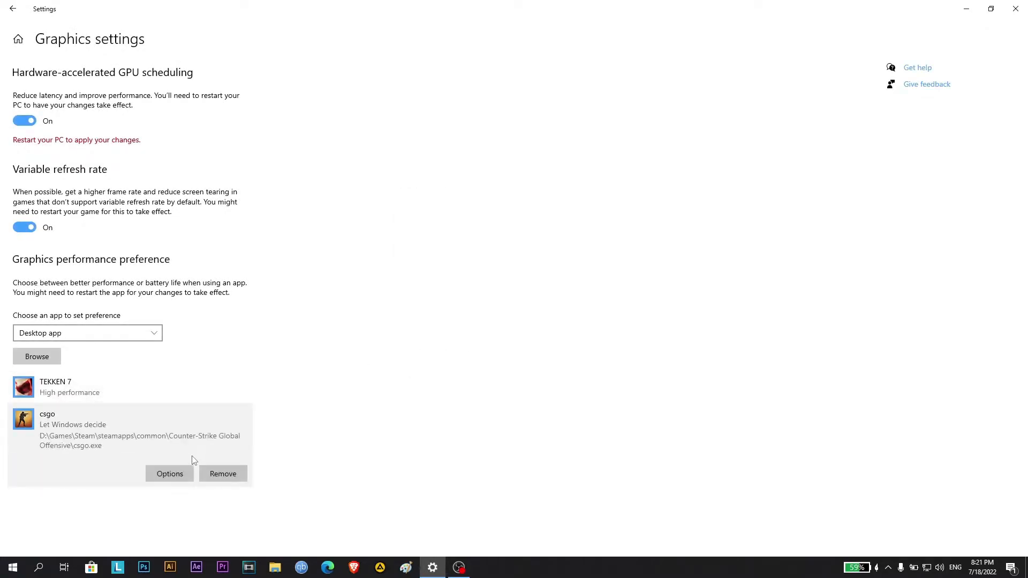
click(170, 474)
click(423, 302)
click(463, 340)
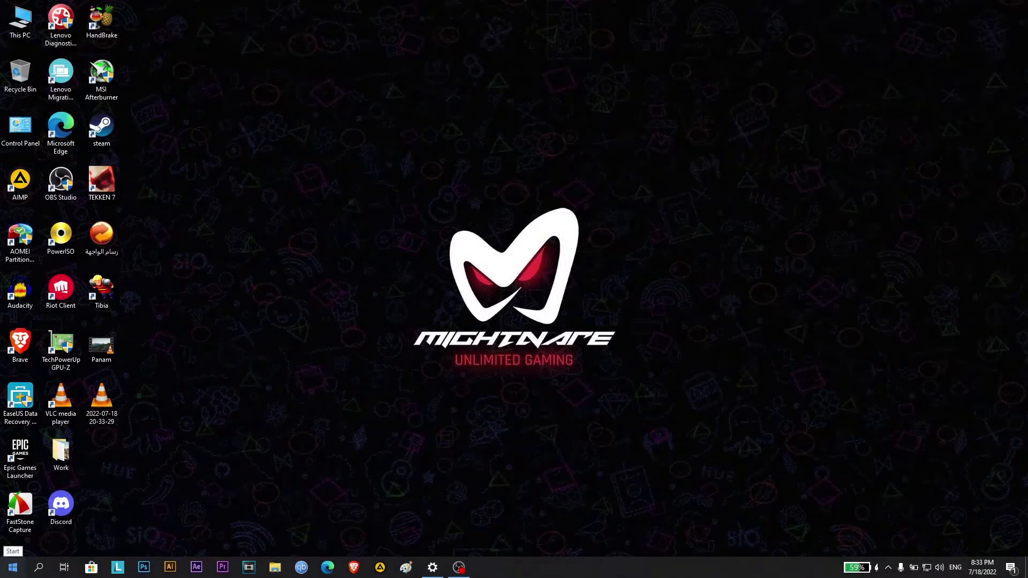
Search Windows Settings for "Adjust the appearance and performance of Windows" and open that result
click(12, 567)
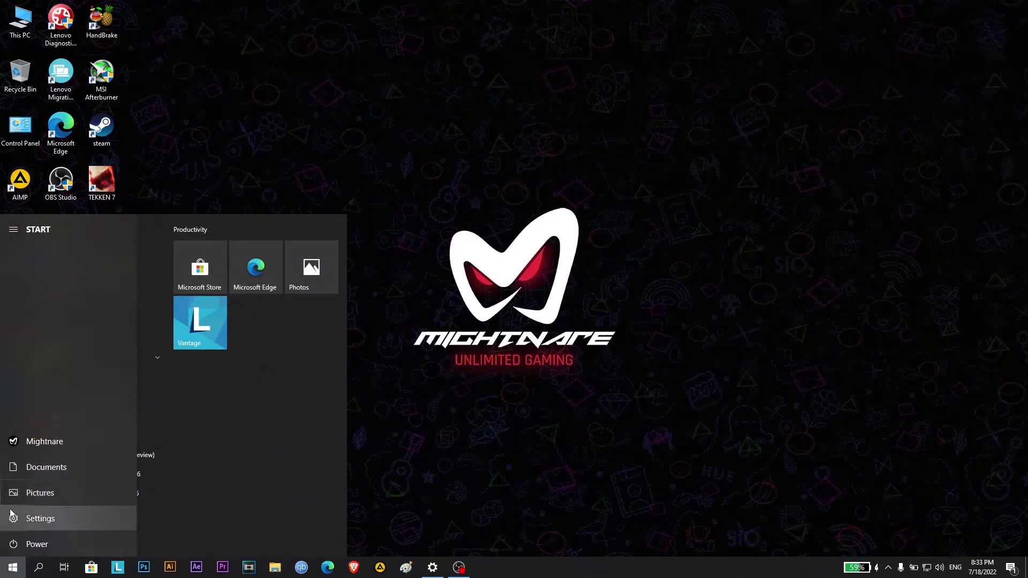
click(11, 517)
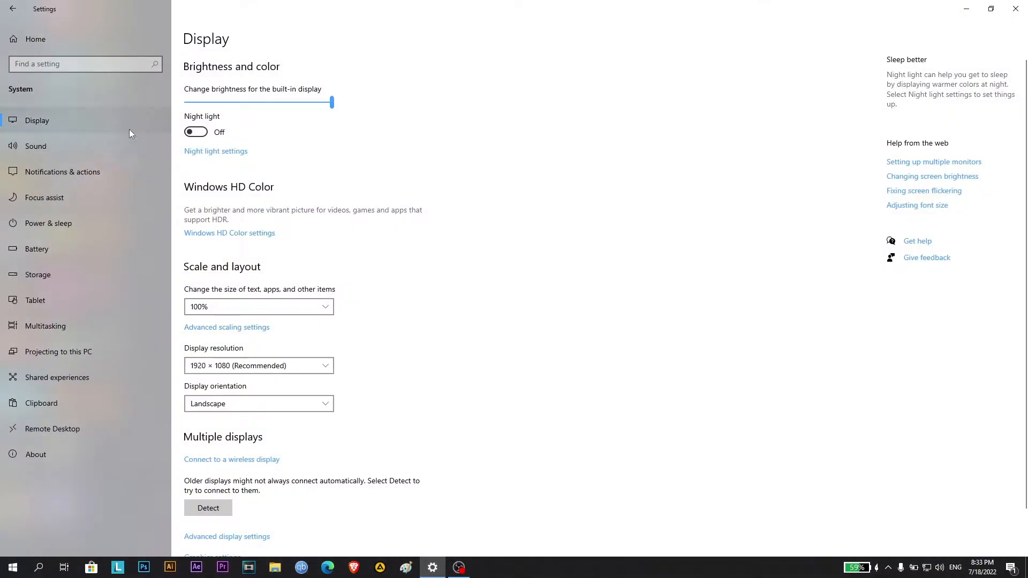
click(80, 64)
text(Adjus)
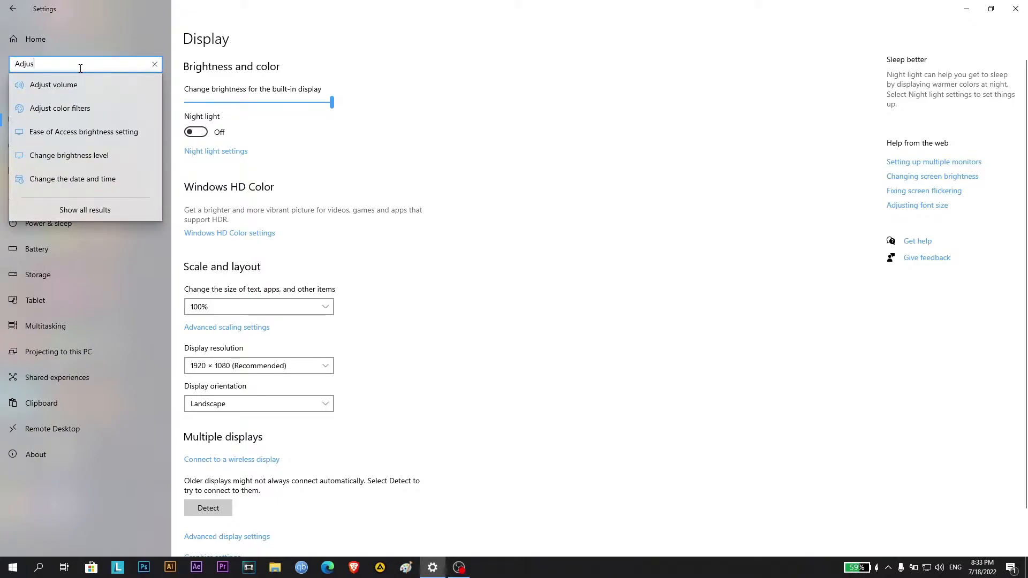
text(t the)
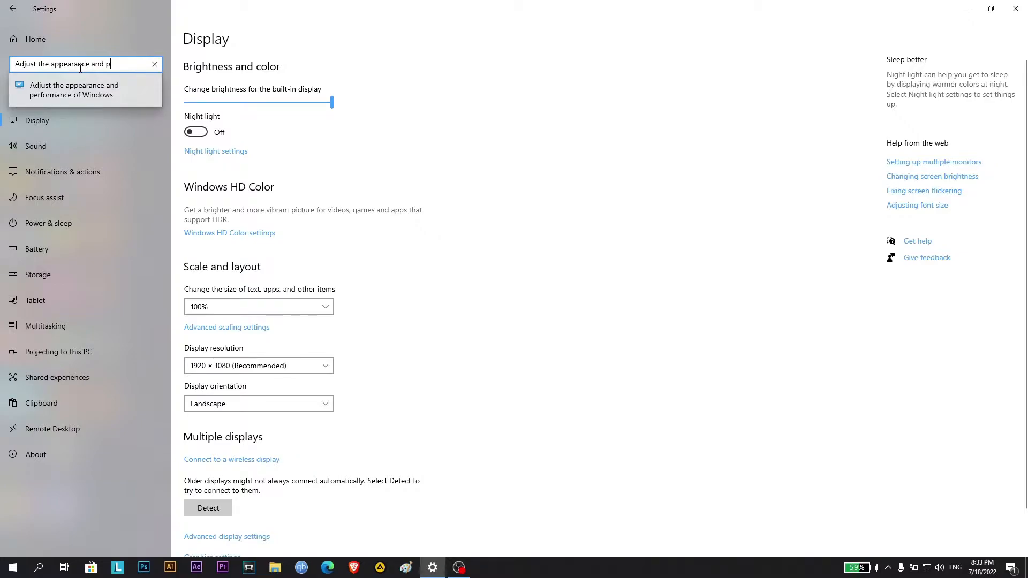
text(appearance and performance)
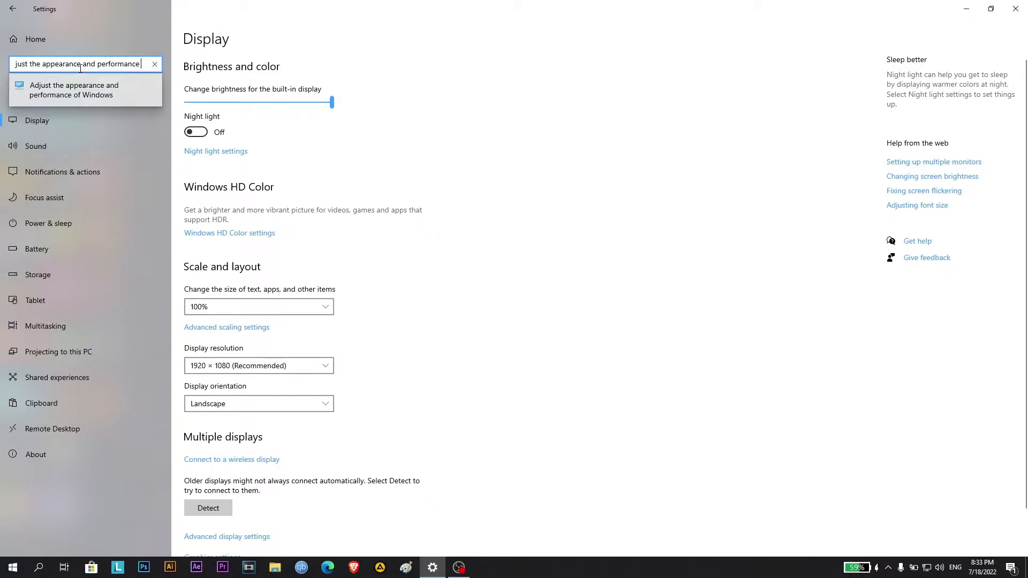
text( of Windows)
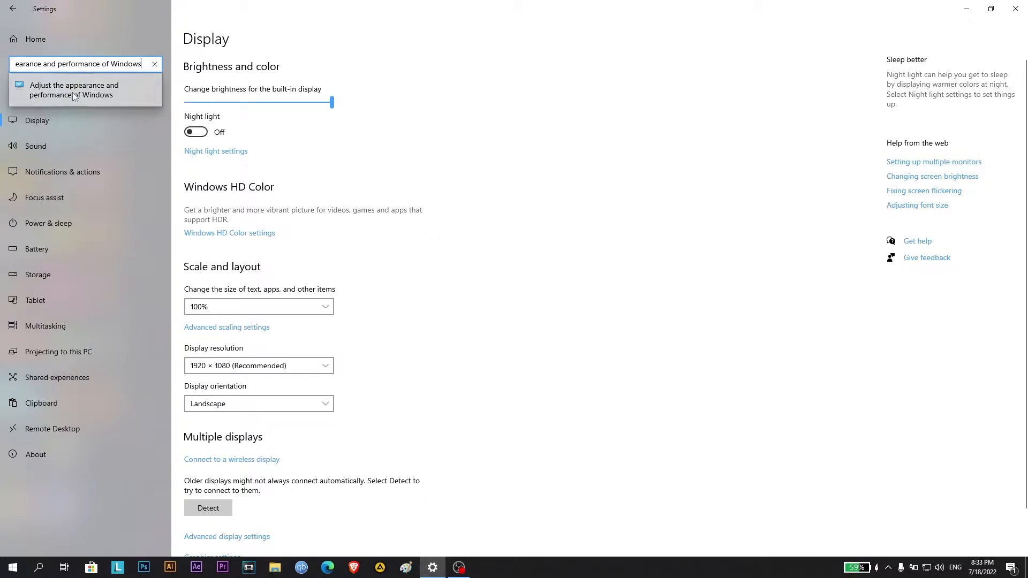
click(73, 92)
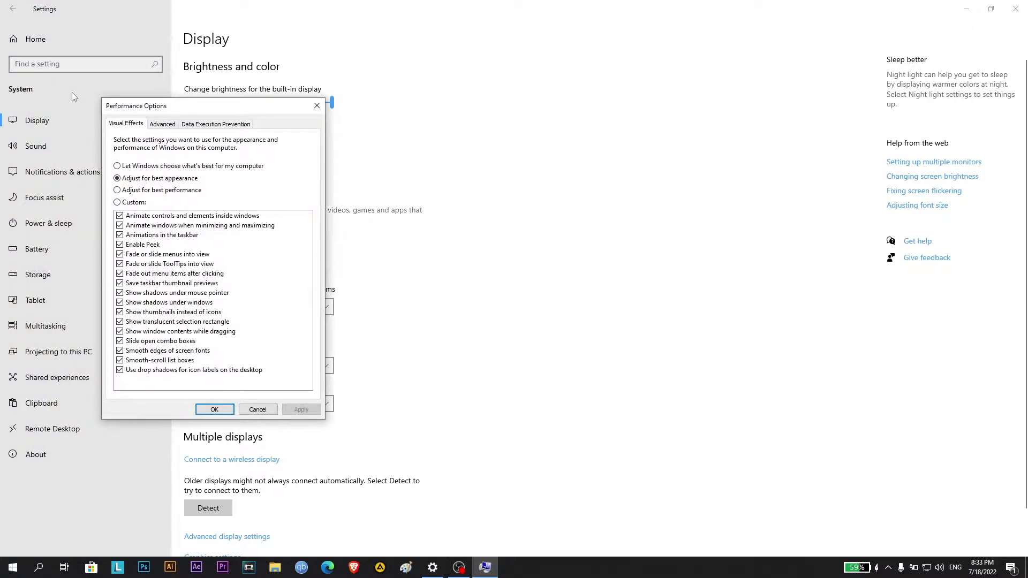
Minimize the Settings window and apply the Adjust for best performance option to the visual effects
drag(219, 105, 605, 83)
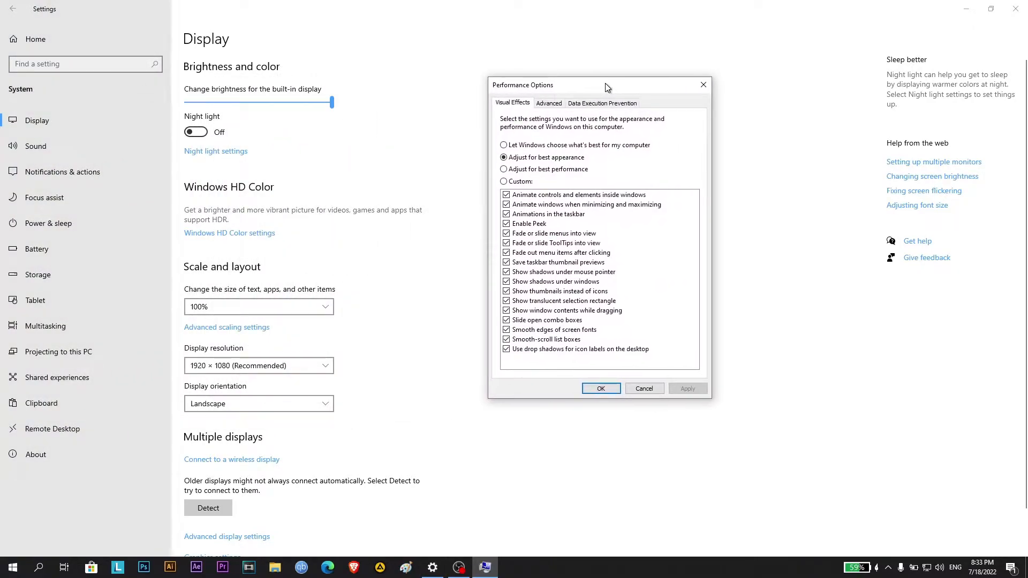
click(966, 9)
drag(610, 89, 618, 64)
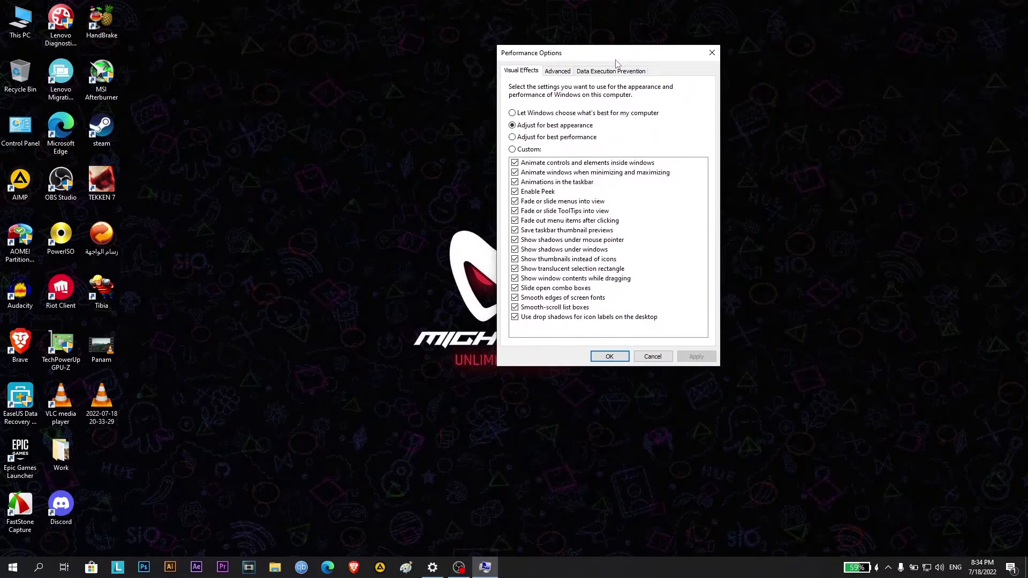
click(515, 138)
click(698, 356)
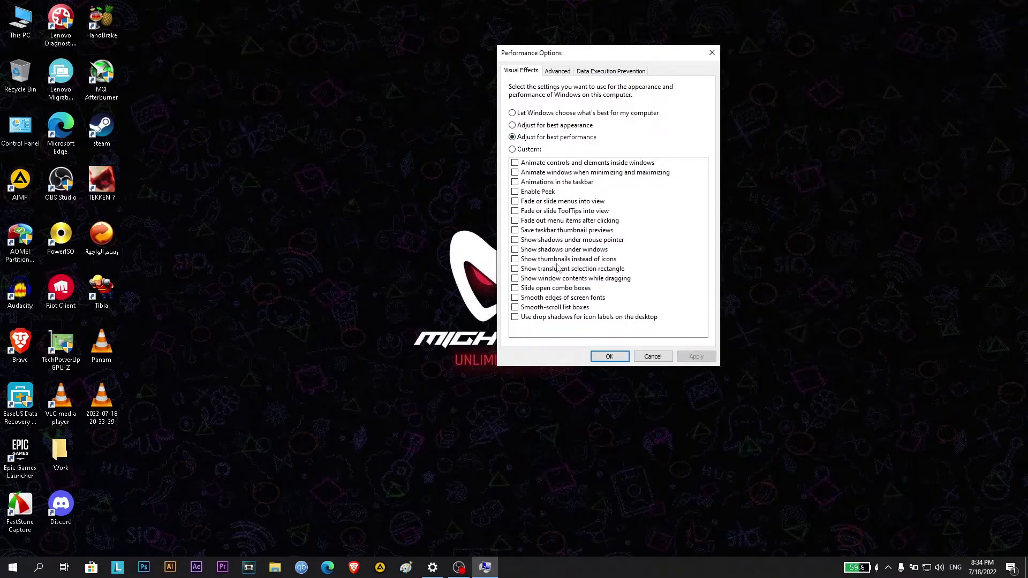
Enable only Show thumbnails instead of icons and Smooth edges of screen fonts, apply the changes and close Performance Options
click(517, 261)
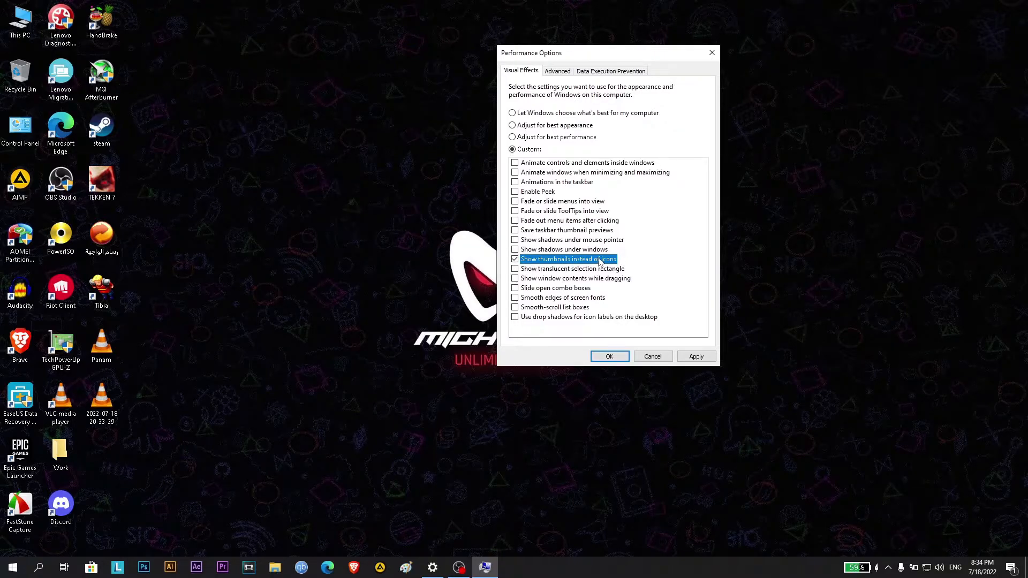
click(515, 298)
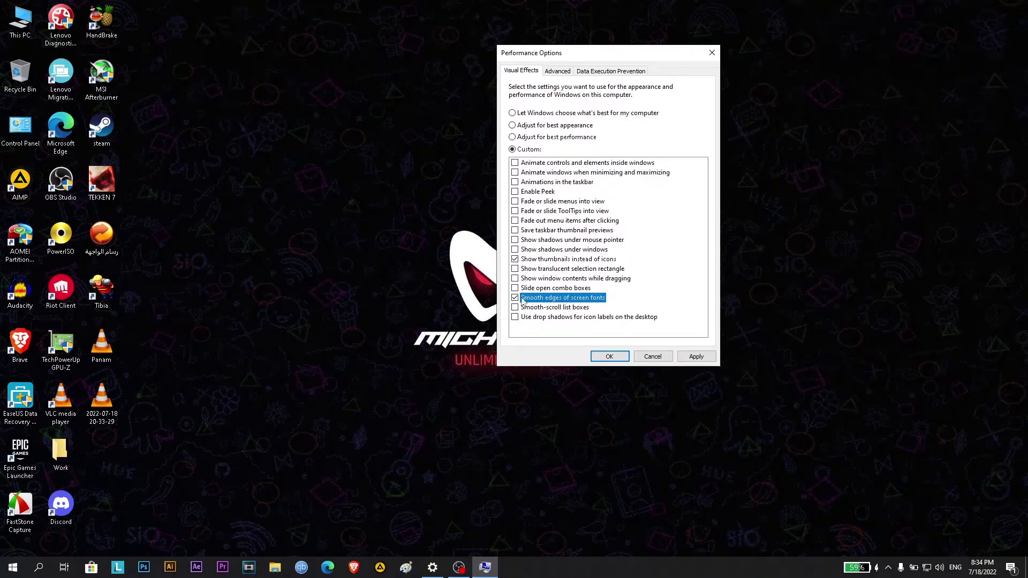
click(696, 357)
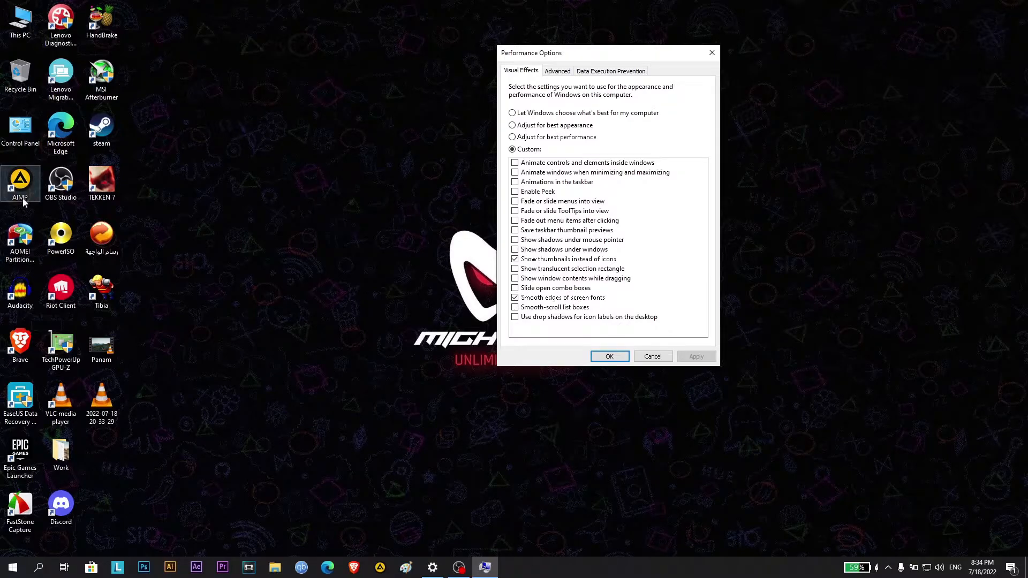
click(611, 356)
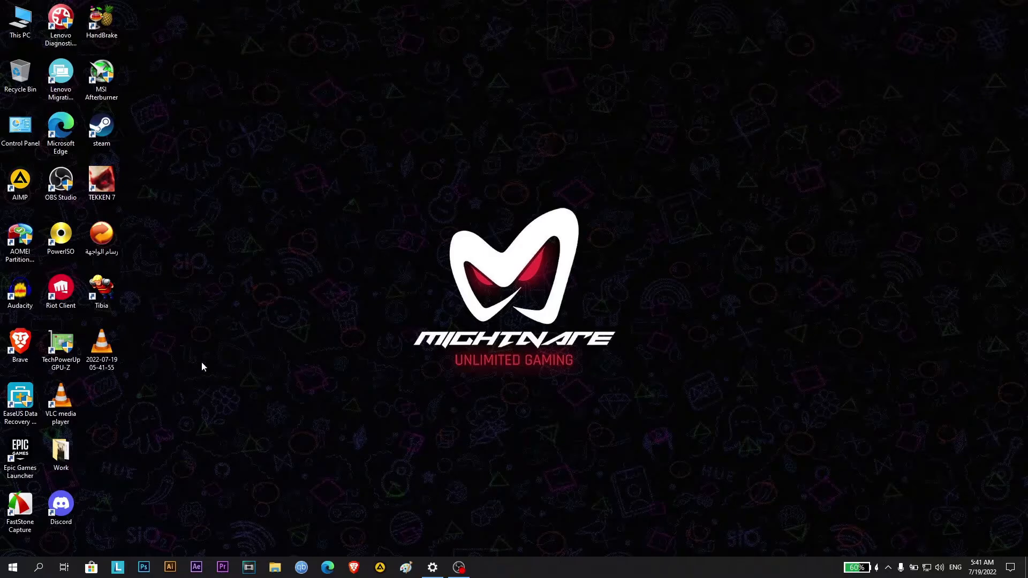
Find Focus assist in Windows Settings and set it to Alarms only
click(13, 568)
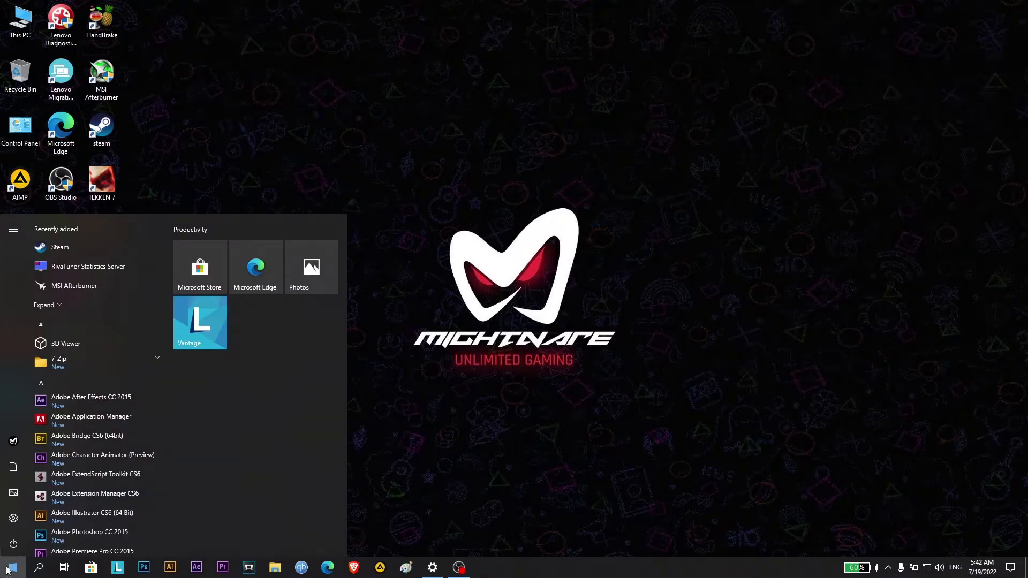
click(13, 519)
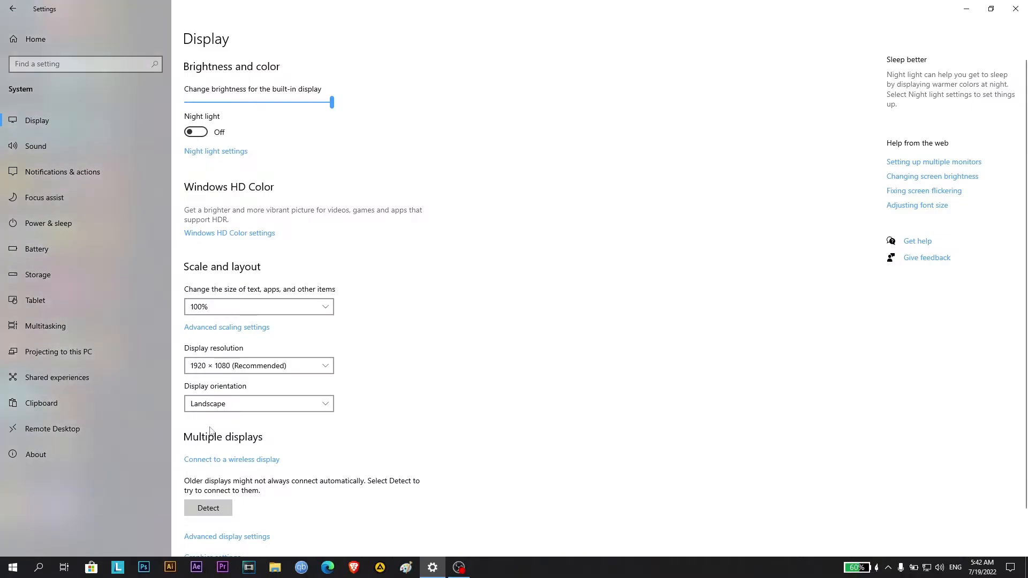
click(85, 57)
text(Focus)
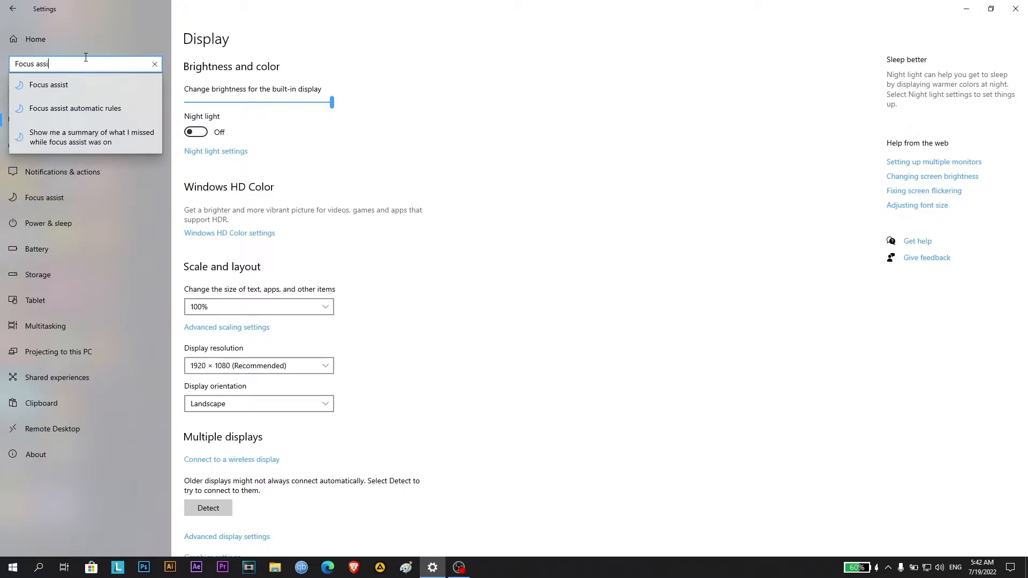
text( assist)
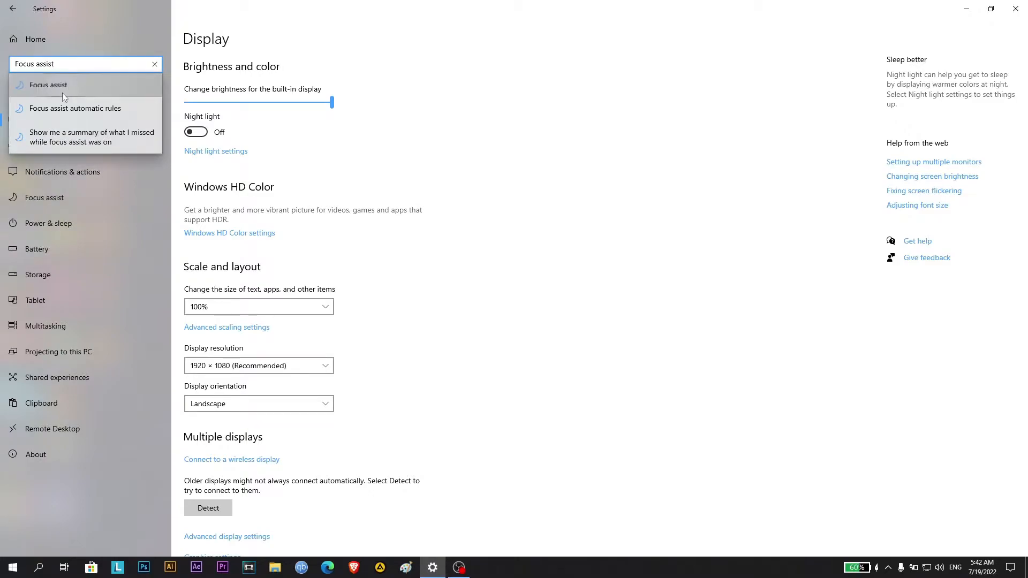
click(62, 91)
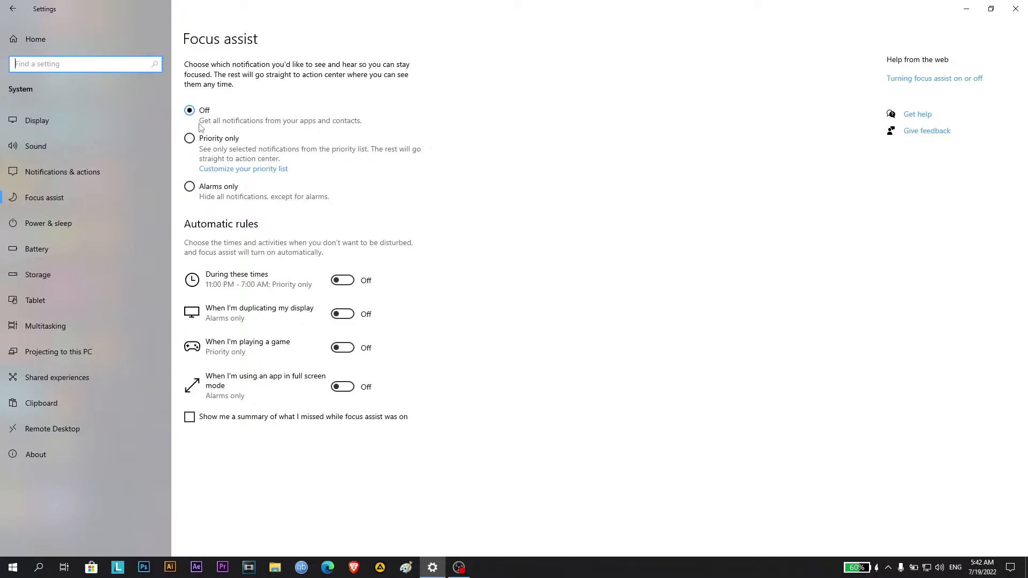
click(189, 187)
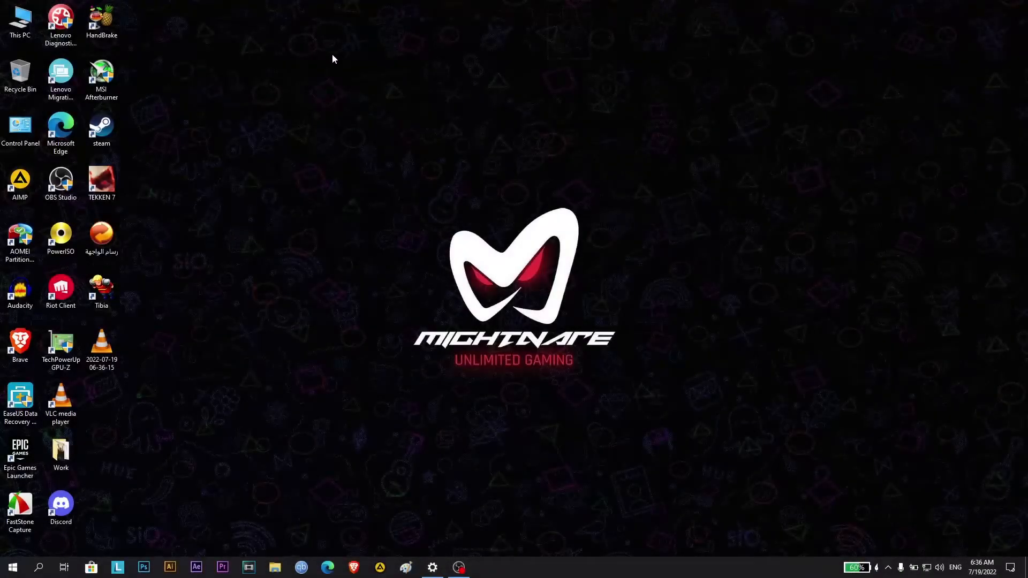
Switch to NVIDIA Control Panel and review the Image Scaling options in the global 3D settings, leaving the feature Off
right_click(332, 55)
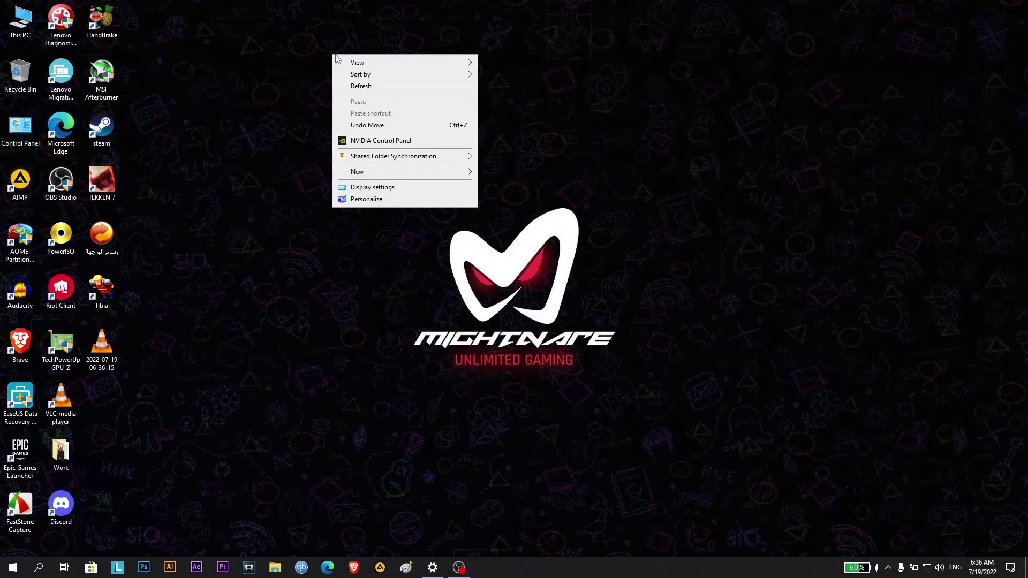
click(374, 141)
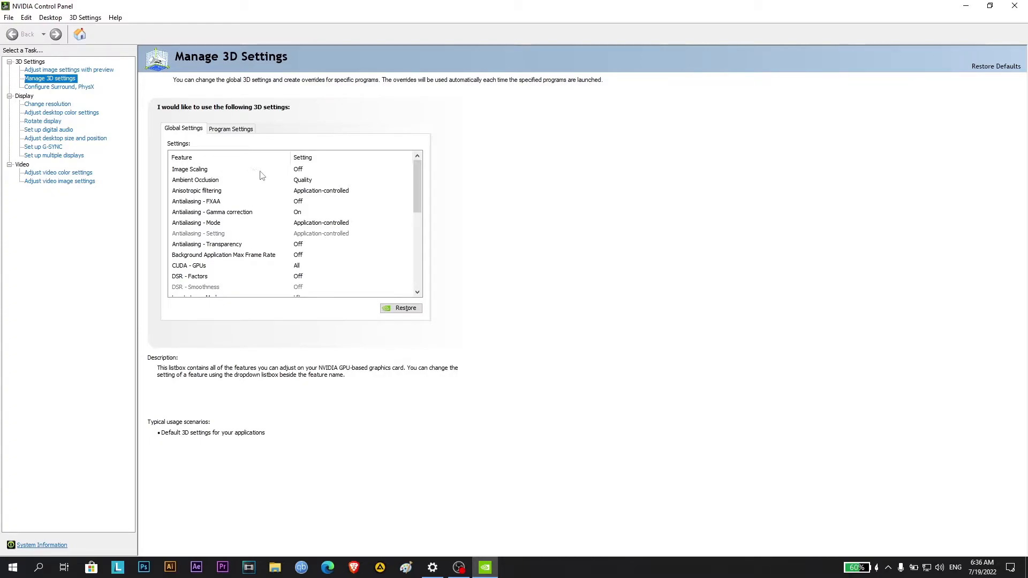
click(302, 171)
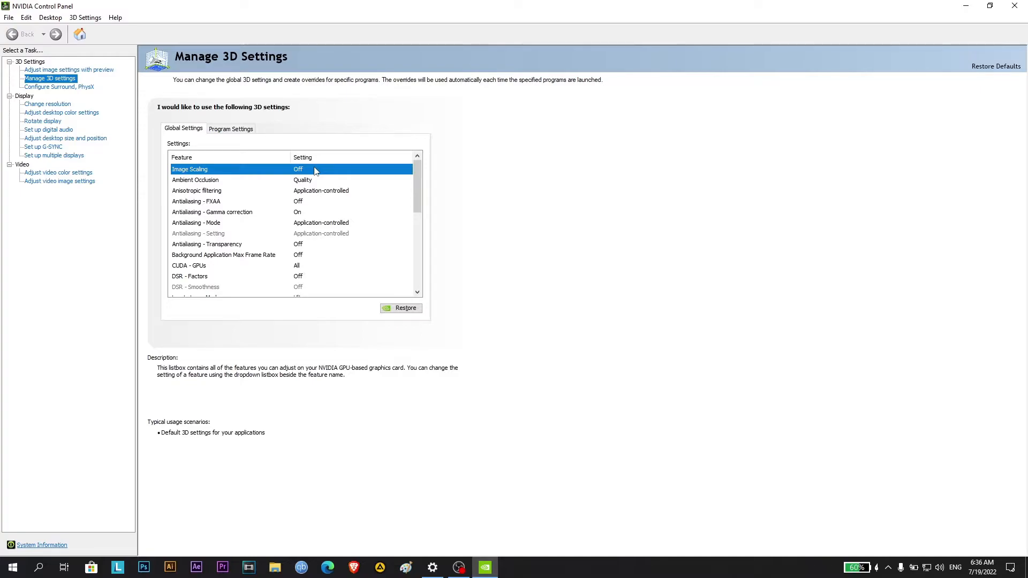
click(315, 169)
click(315, 169)
click(315, 169)
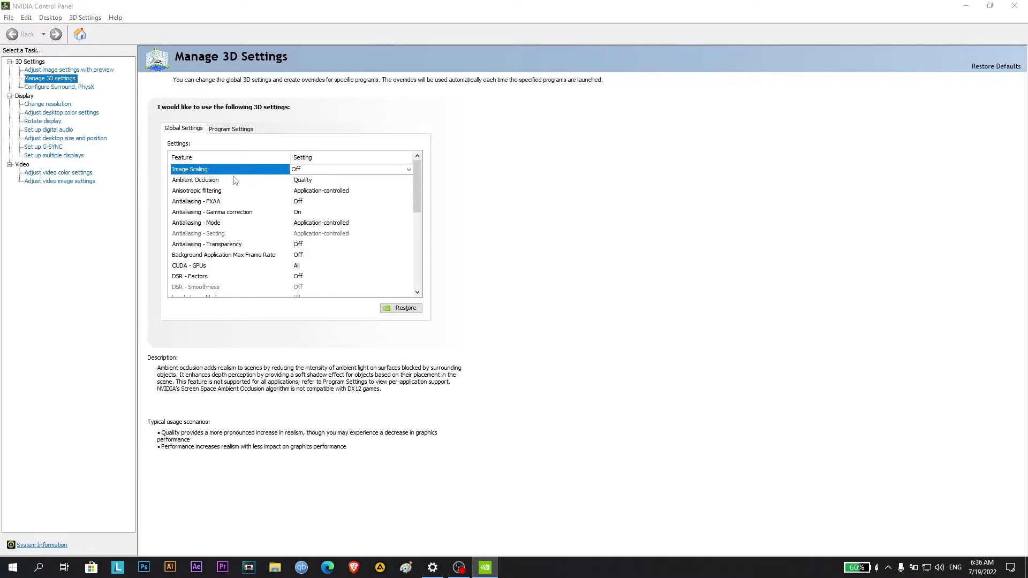
click(309, 171)
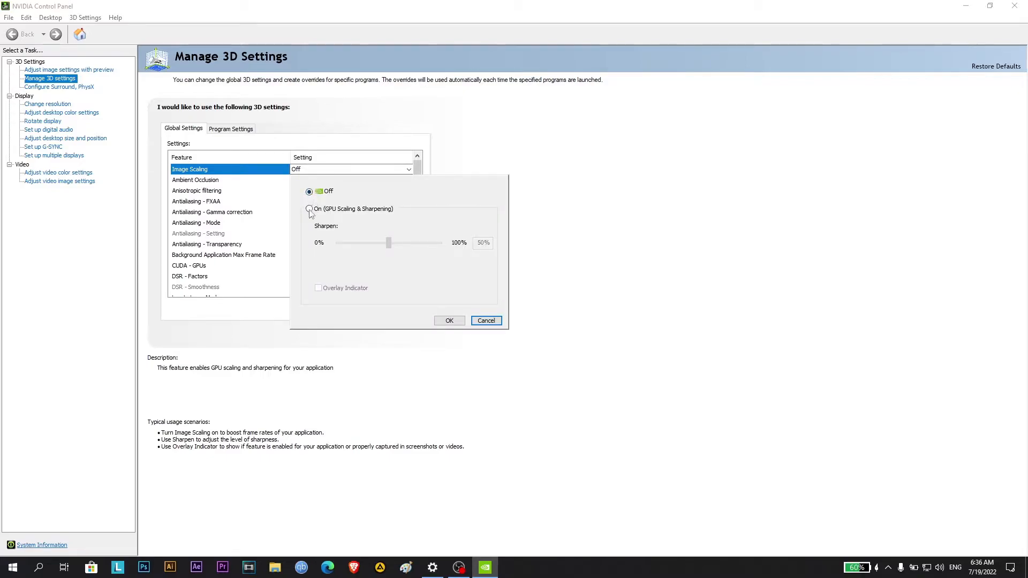
click(324, 170)
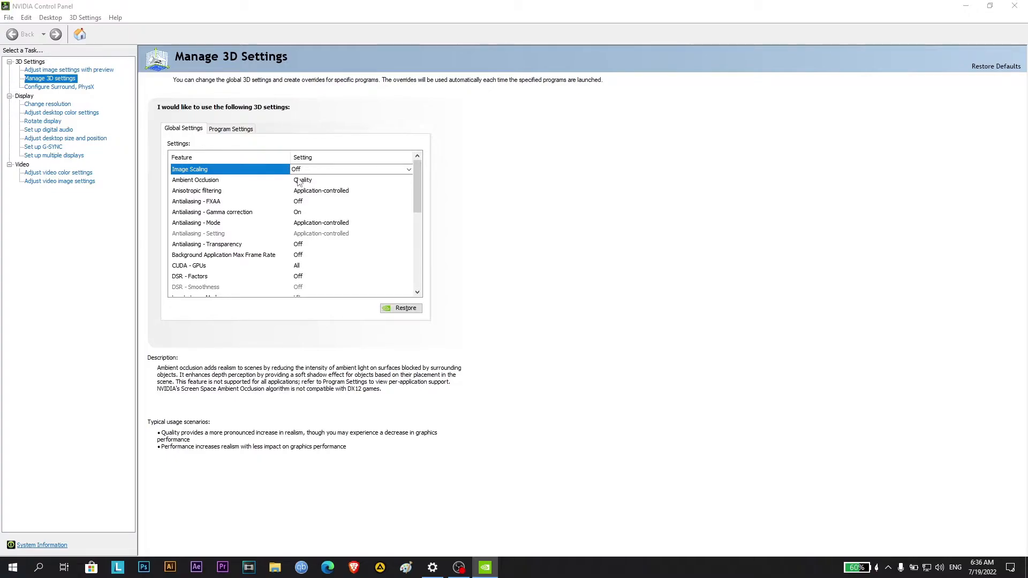
Set Ambient Occlusion to Quality and Anisotropic filtering to Application-controlled in the global 3D settings
click(308, 181)
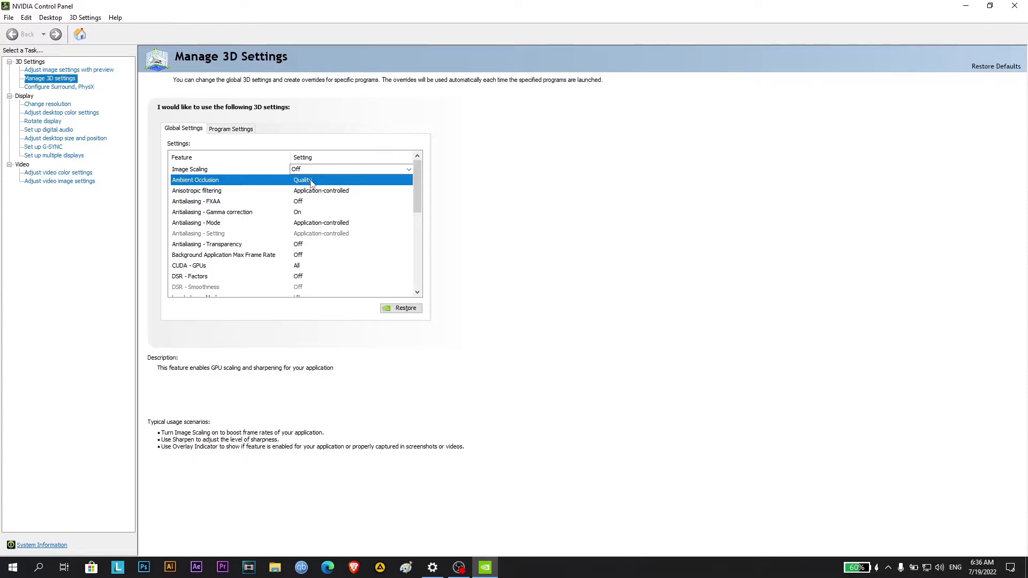
click(311, 181)
click(312, 181)
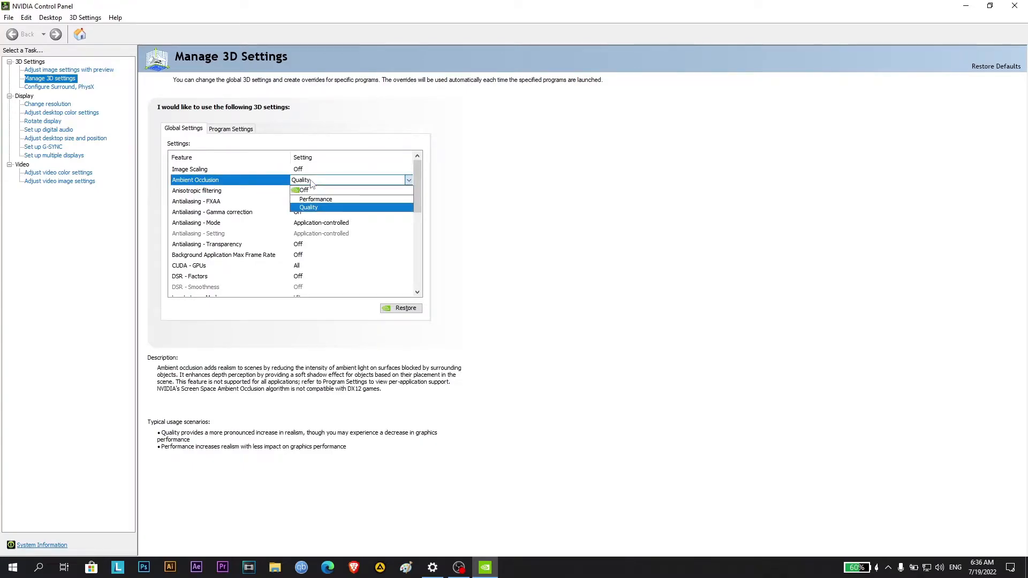
click(322, 208)
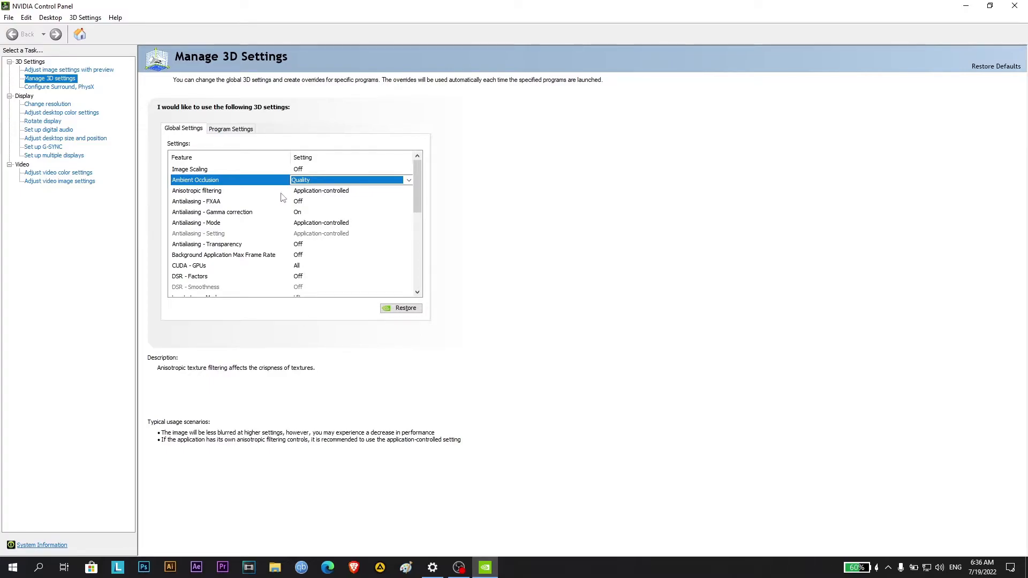
click(330, 194)
click(330, 194)
click(330, 196)
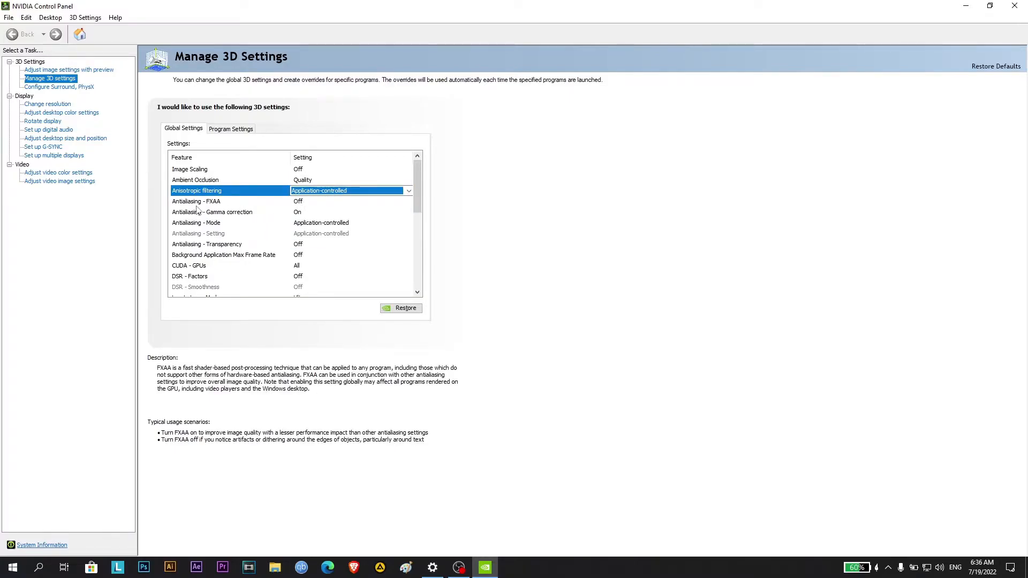
Set Antialiasing - FXAA to Off and Antialiasing - Gamma correction to On in the global 3D settings
click(312, 204)
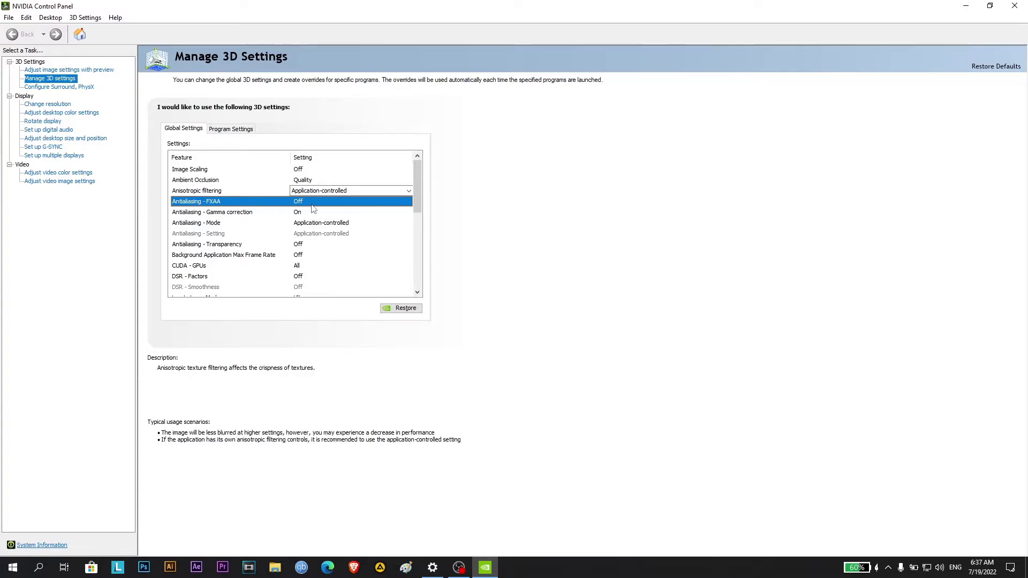
click(312, 204)
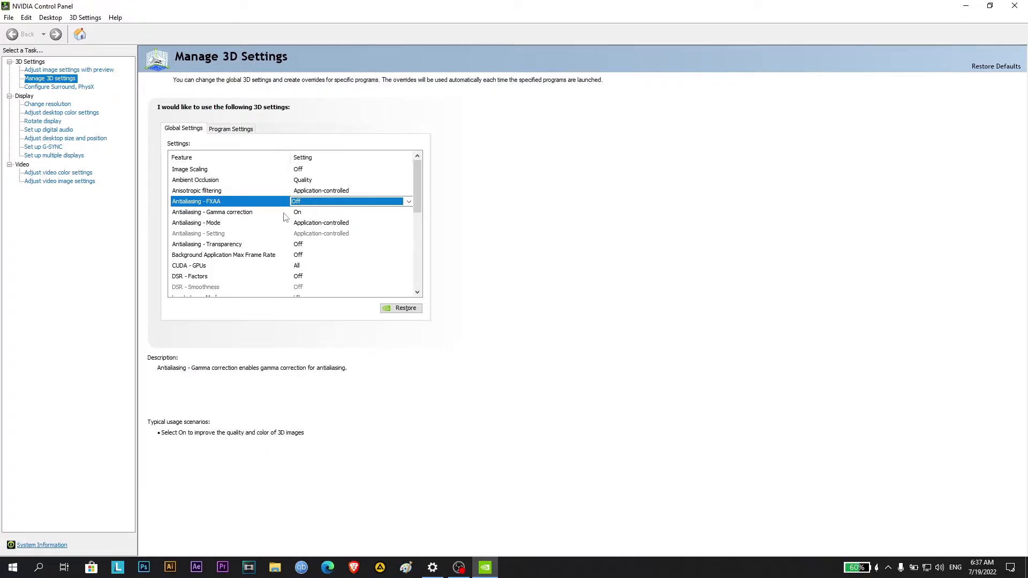
click(314, 213)
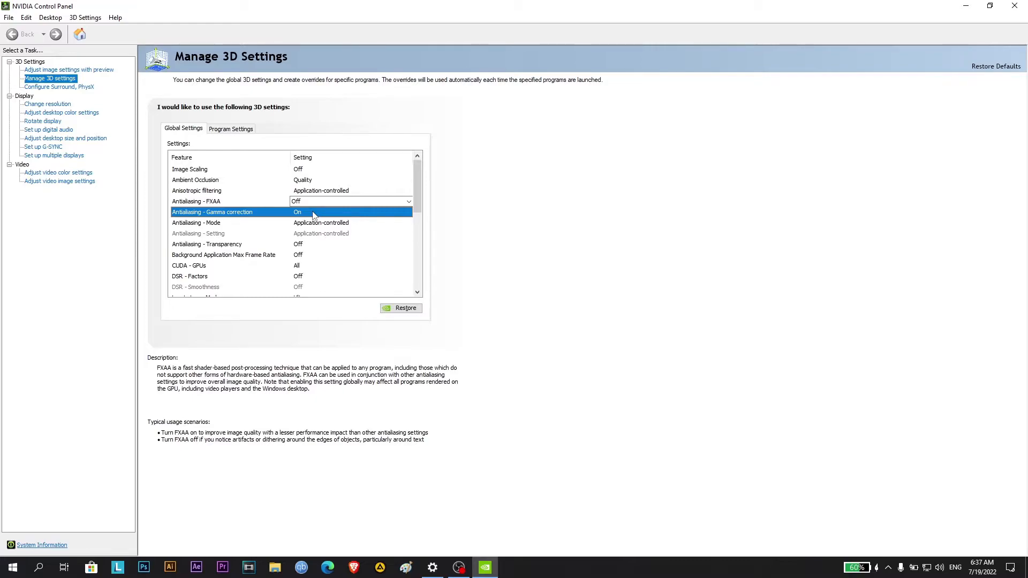
click(313, 213)
click(313, 213)
click(312, 213)
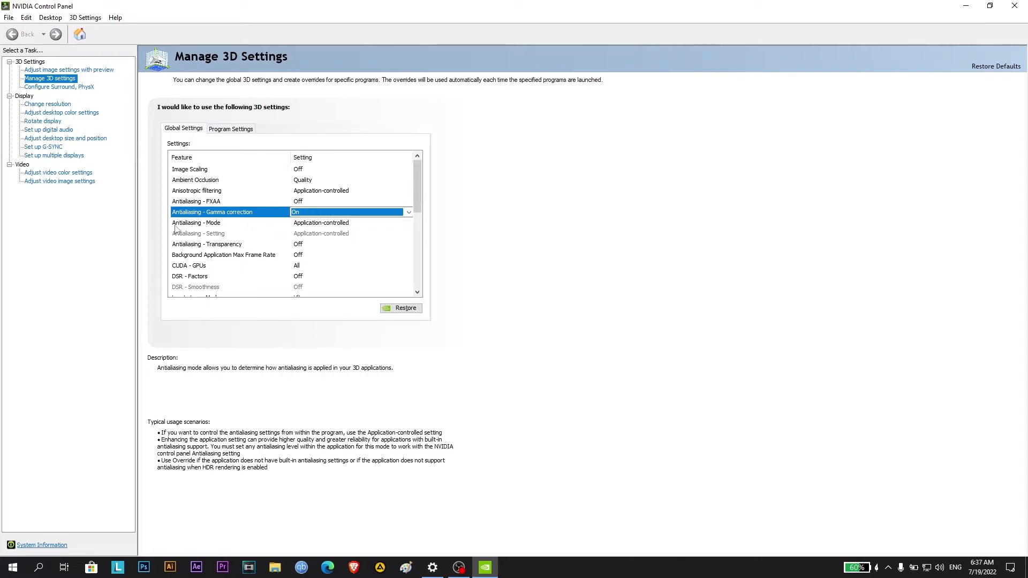
Set Antialiasing - Mode to Application-controlled and Antialiasing - Transparency to Off
click(331, 225)
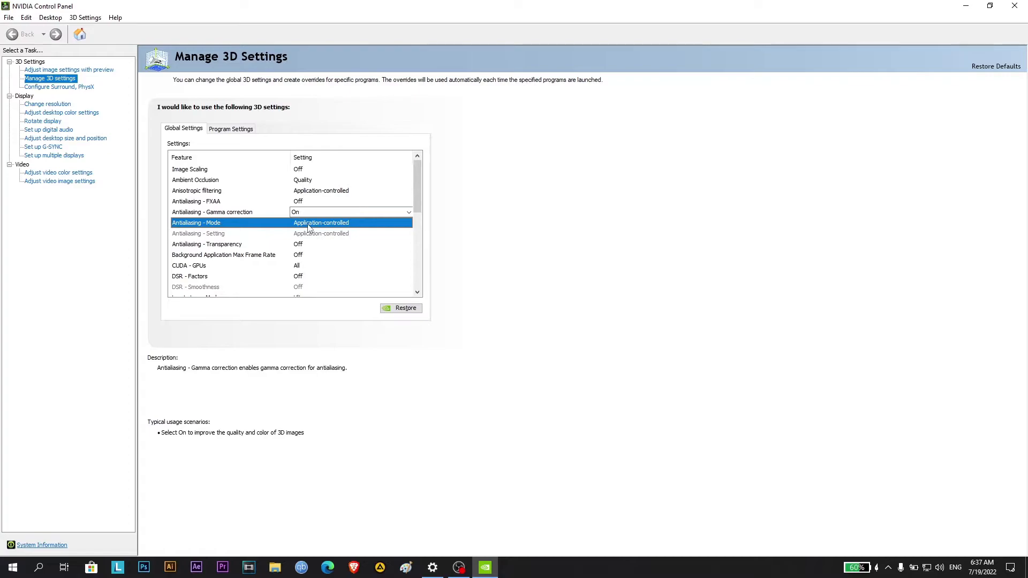
click(308, 228)
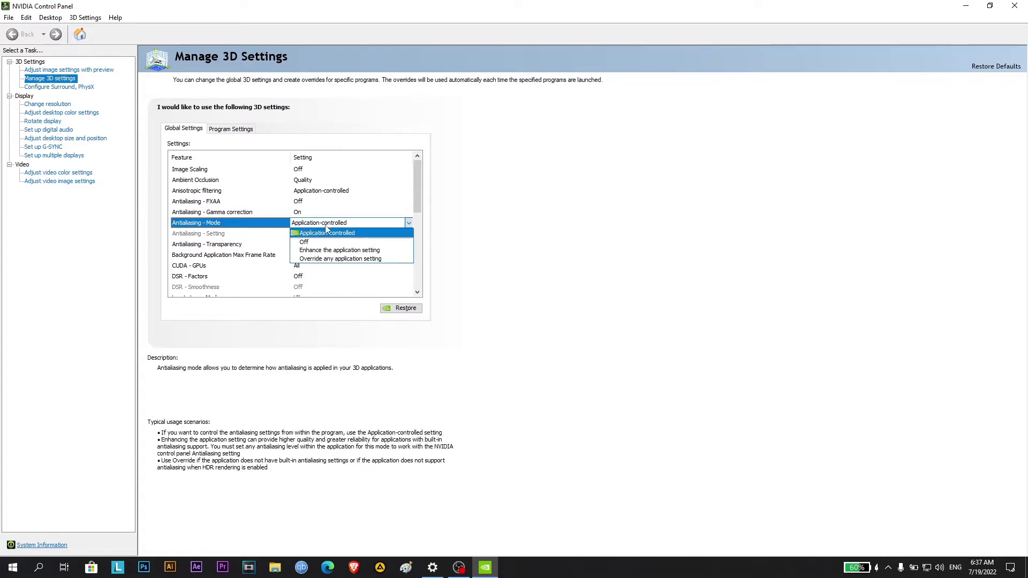
click(304, 237)
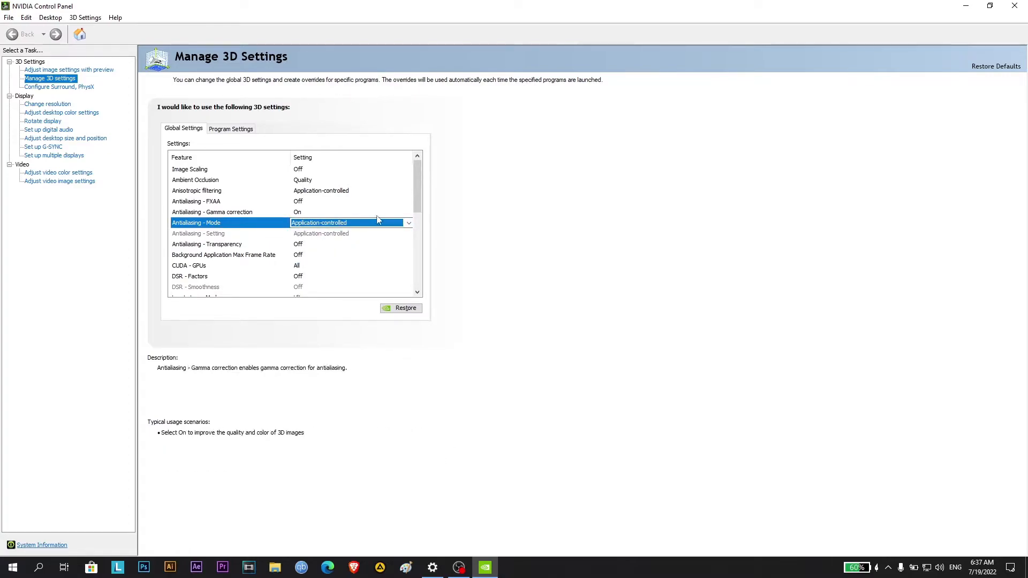
drag(419, 194, 415, 218)
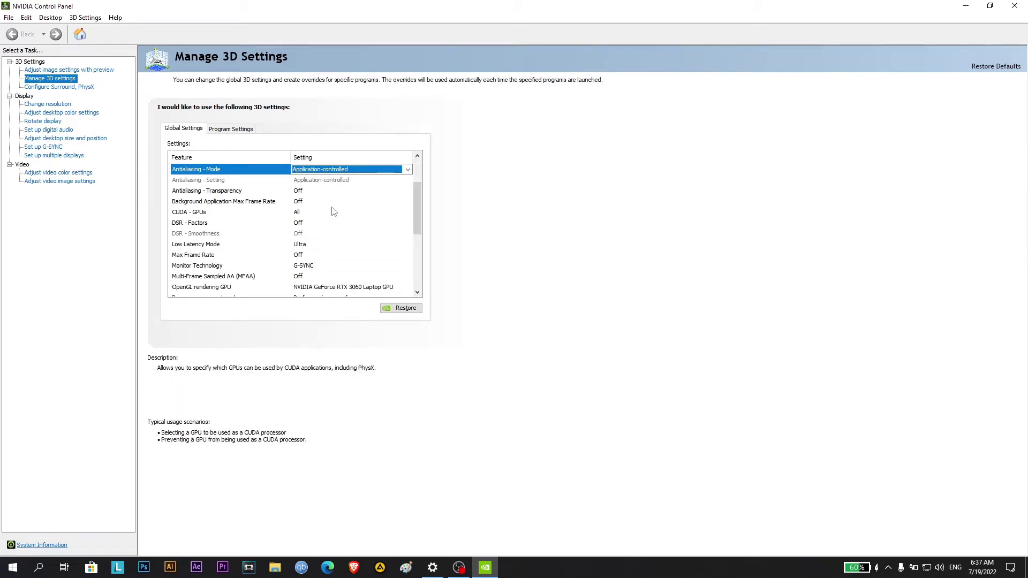
click(305, 193)
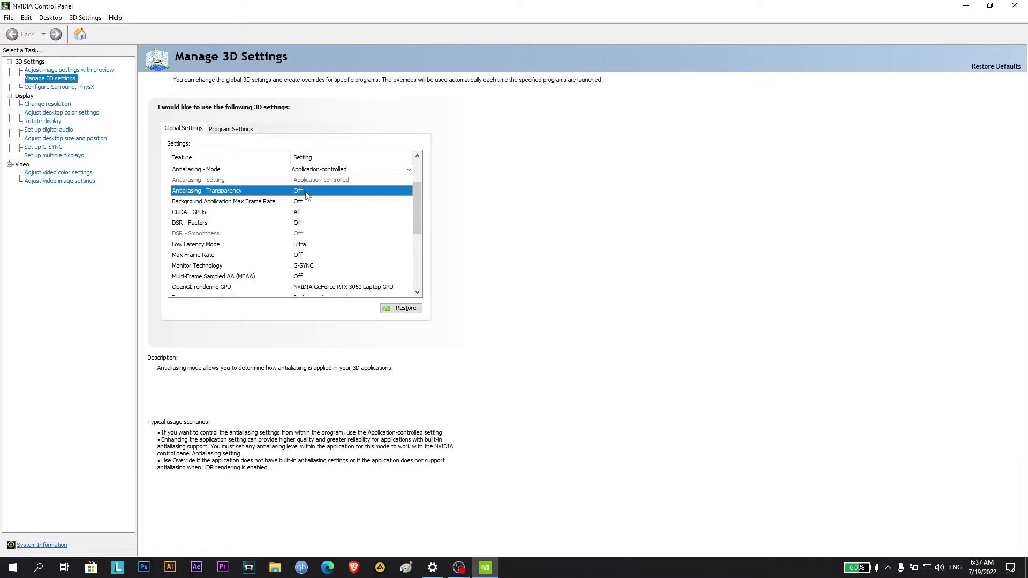
click(306, 192)
click(306, 191)
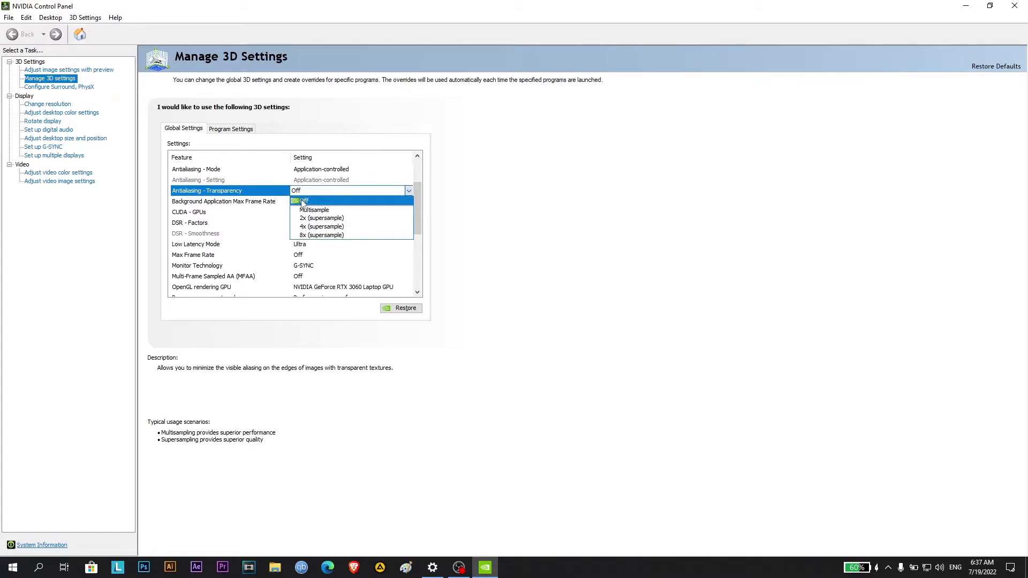
click(302, 200)
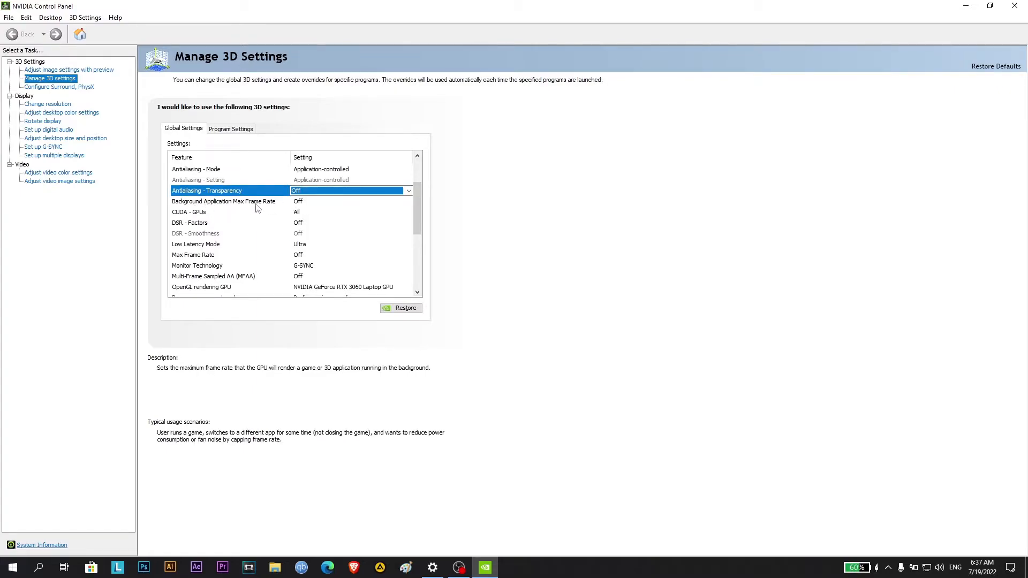
Review the Background Application Max Frame Rate and CUDA - GPUs options, leaving them at Off and All
click(308, 203)
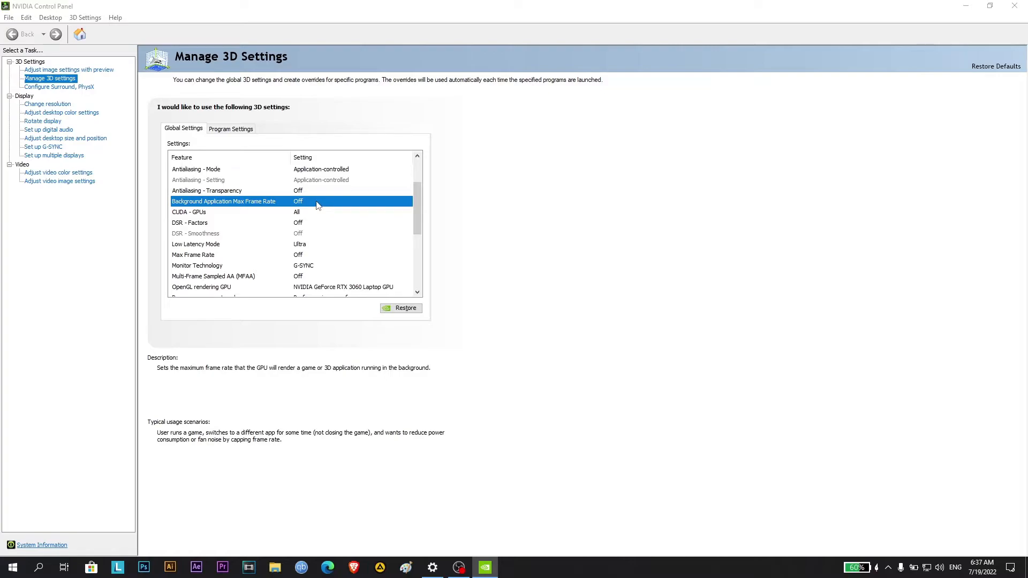
click(317, 204)
click(318, 203)
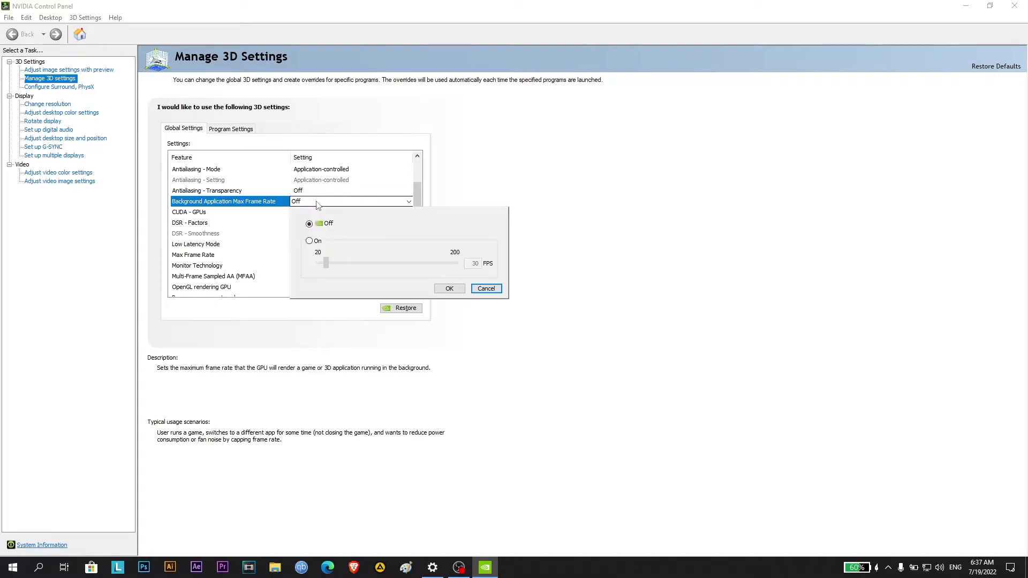
click(317, 206)
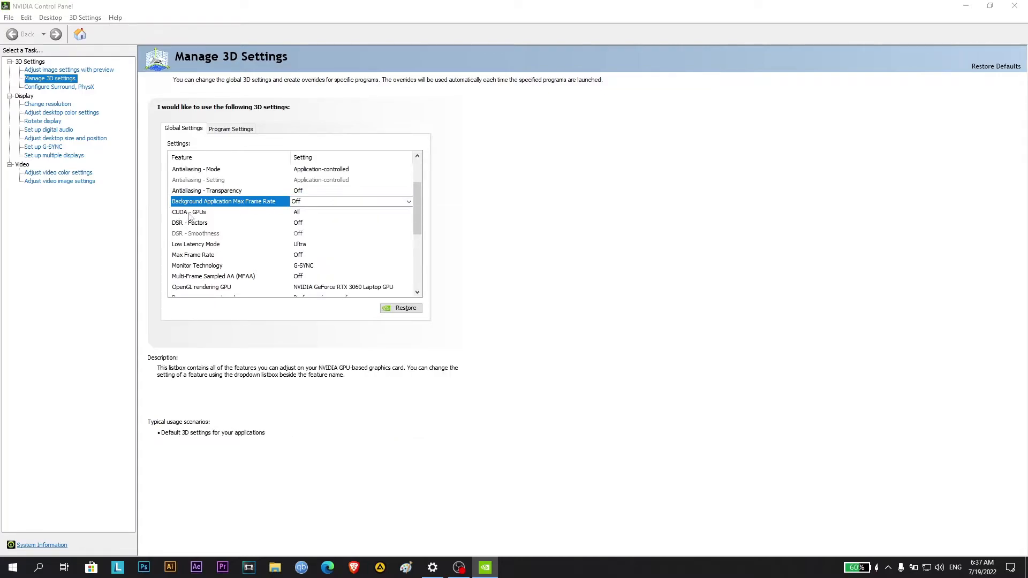
click(297, 215)
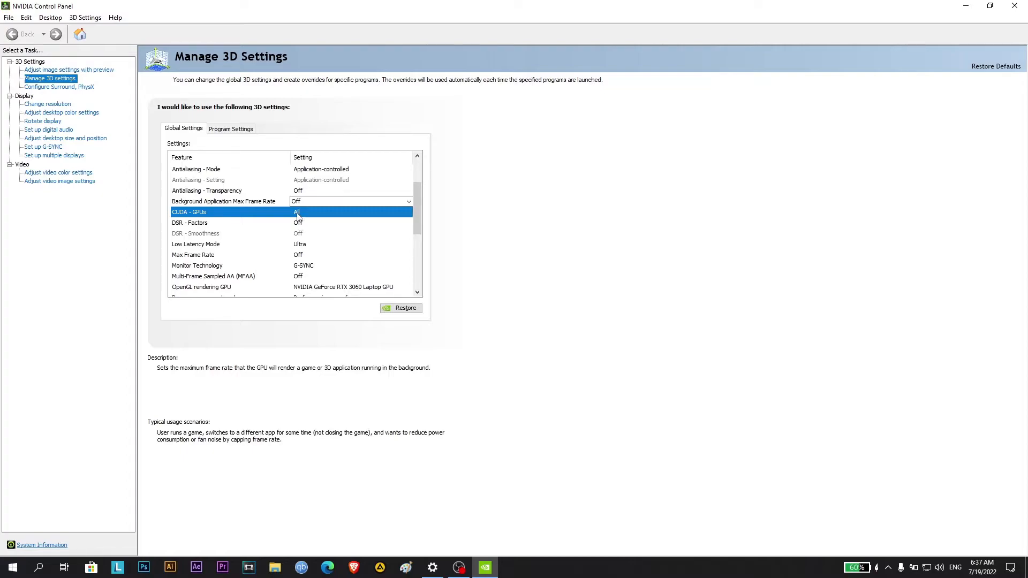
click(305, 214)
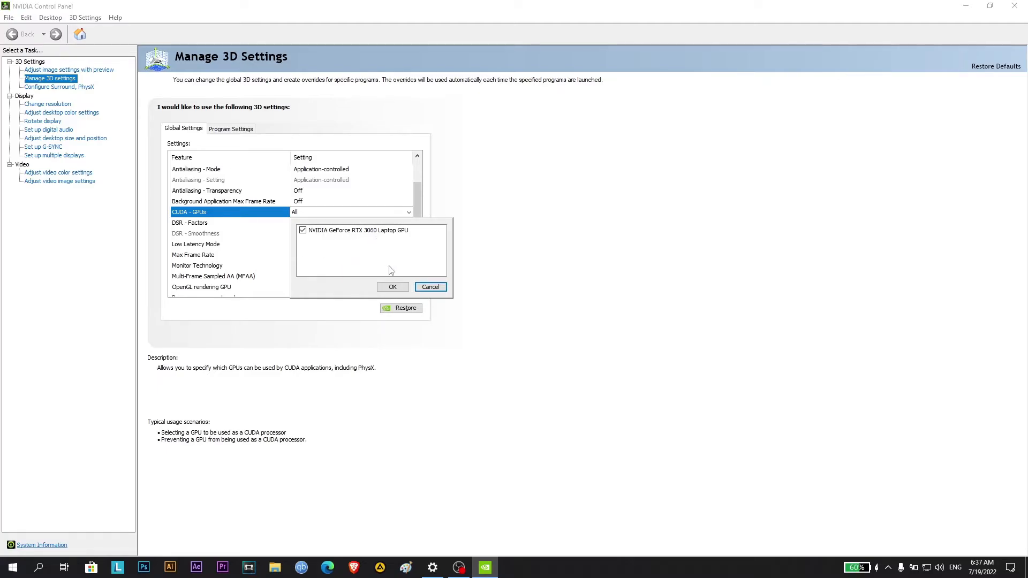
click(431, 287)
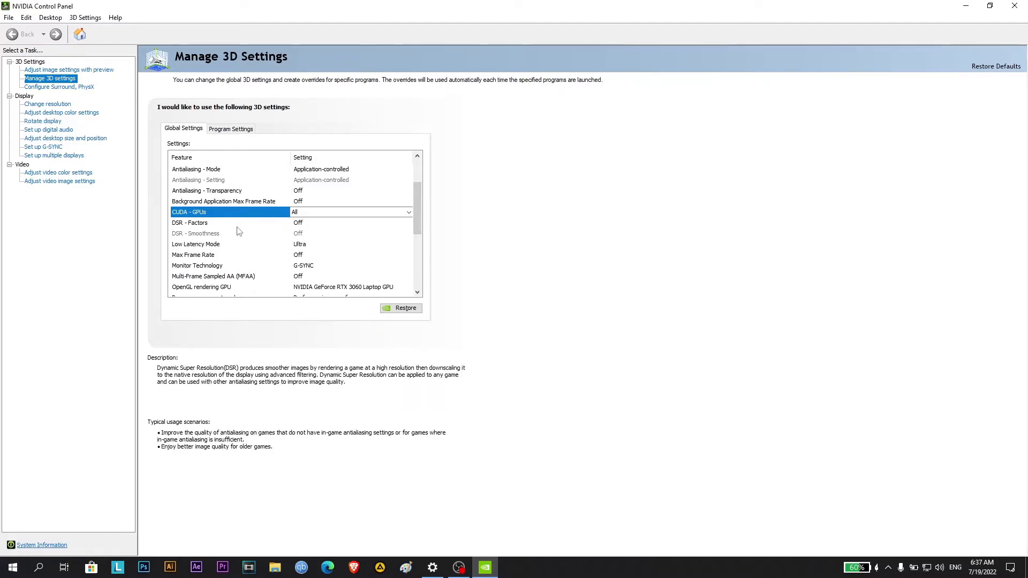
Keep DSR - Factors at Off and set Low Latency Mode to Ultra
click(305, 224)
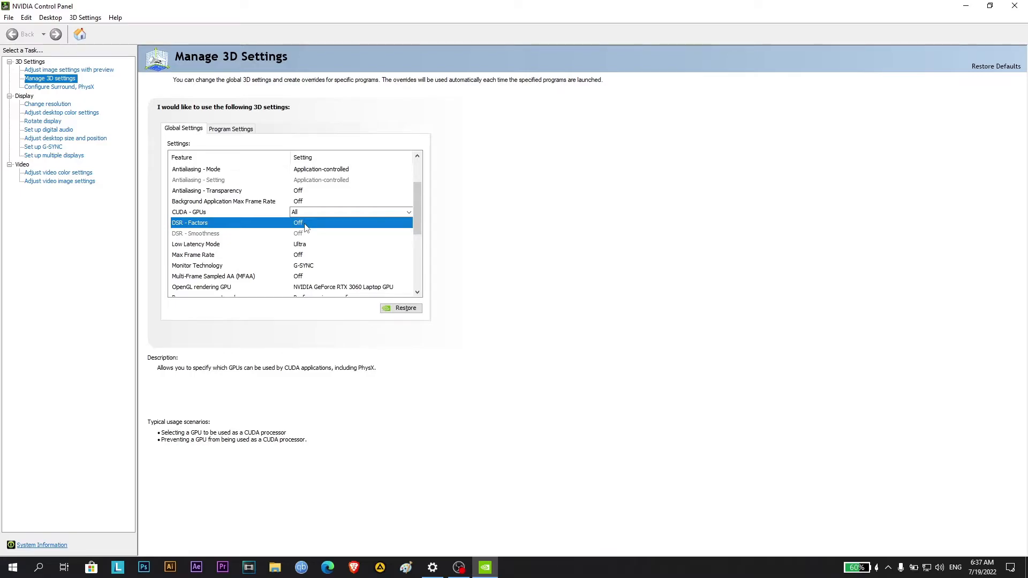
click(306, 224)
click(307, 225)
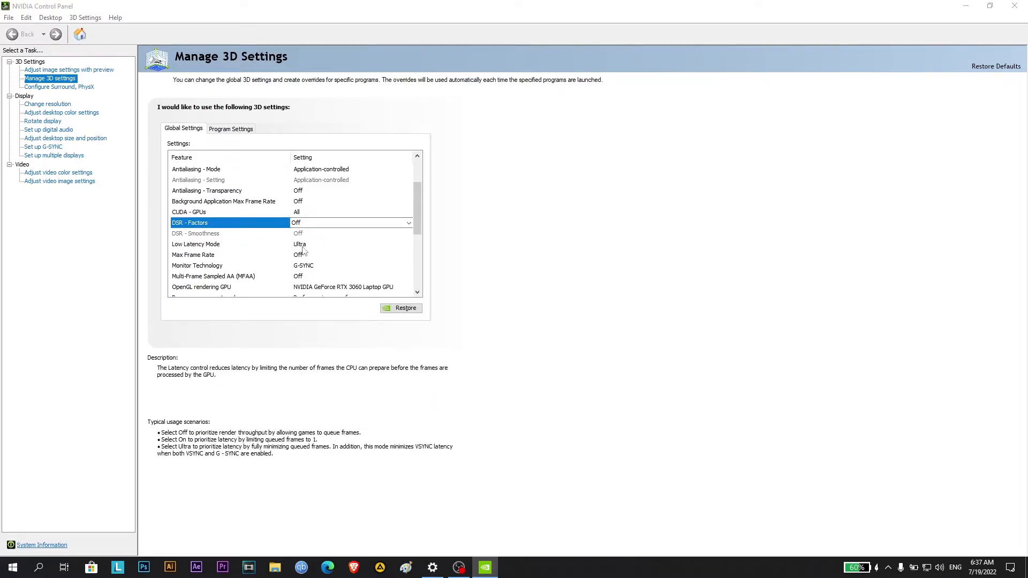
click(321, 247)
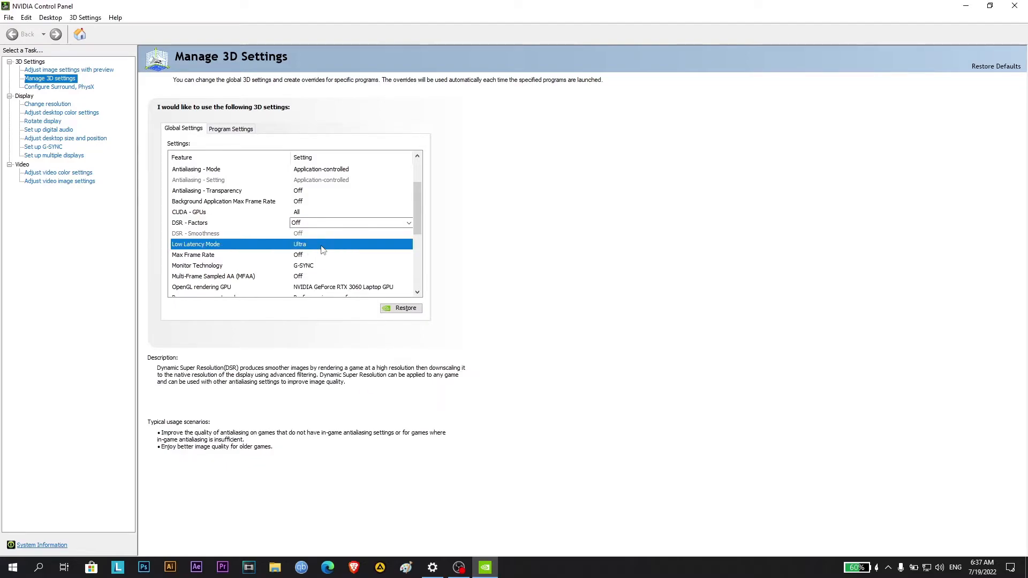
click(322, 247)
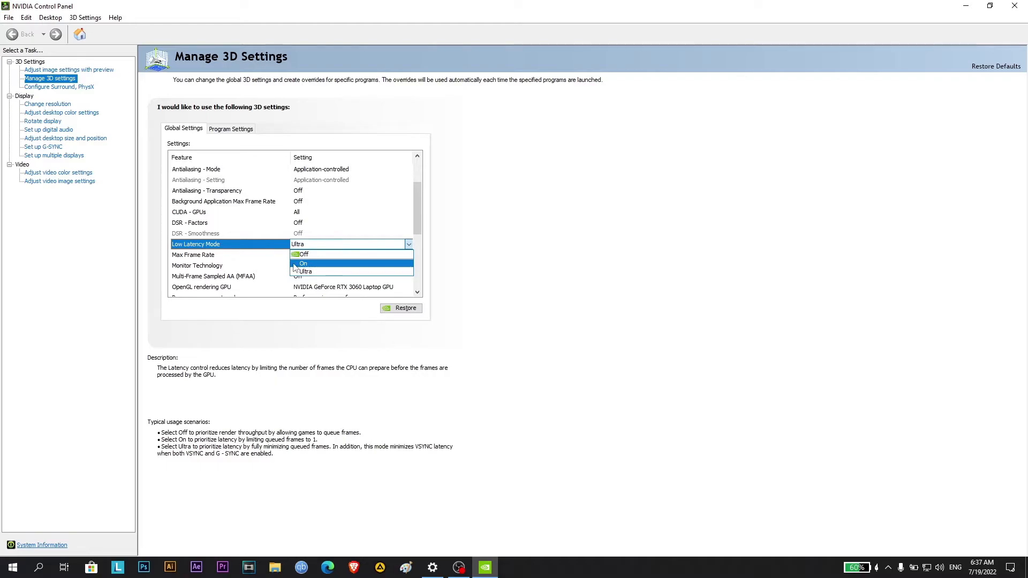
click(321, 272)
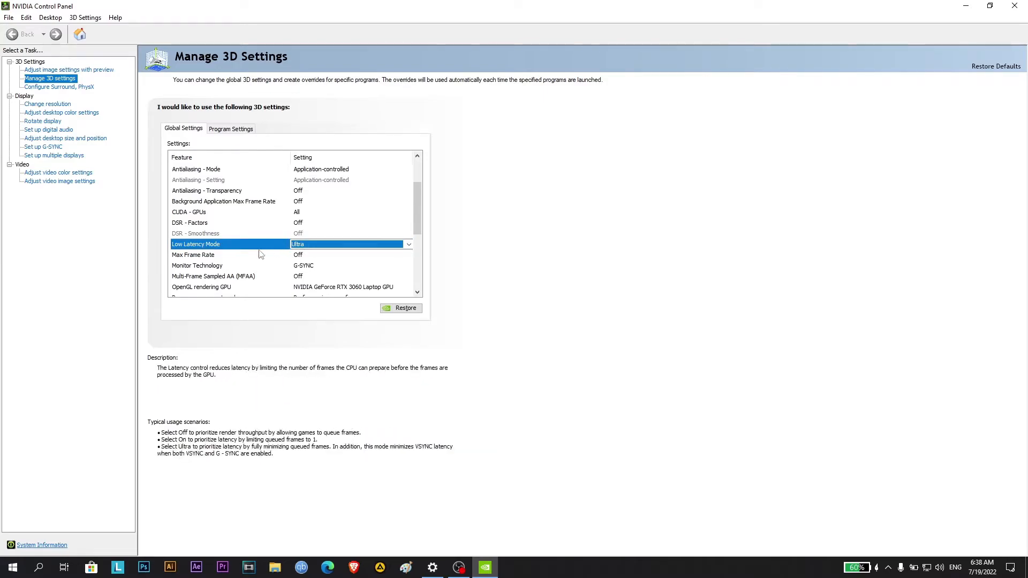
Keep Max Frame Rate at Off and Monitor Technology at G-SYNC in the global 3D settings
click(300, 256)
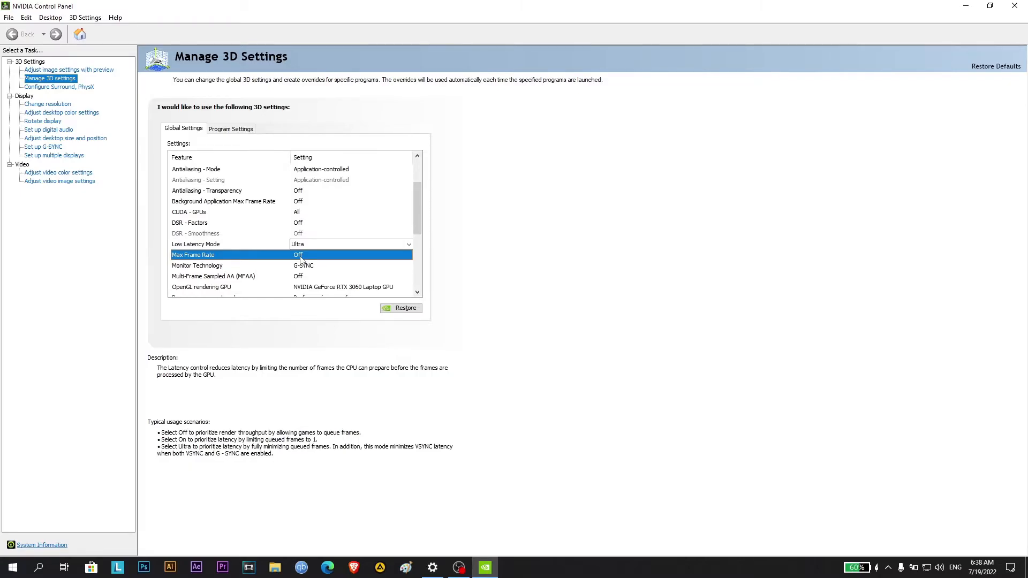
click(322, 256)
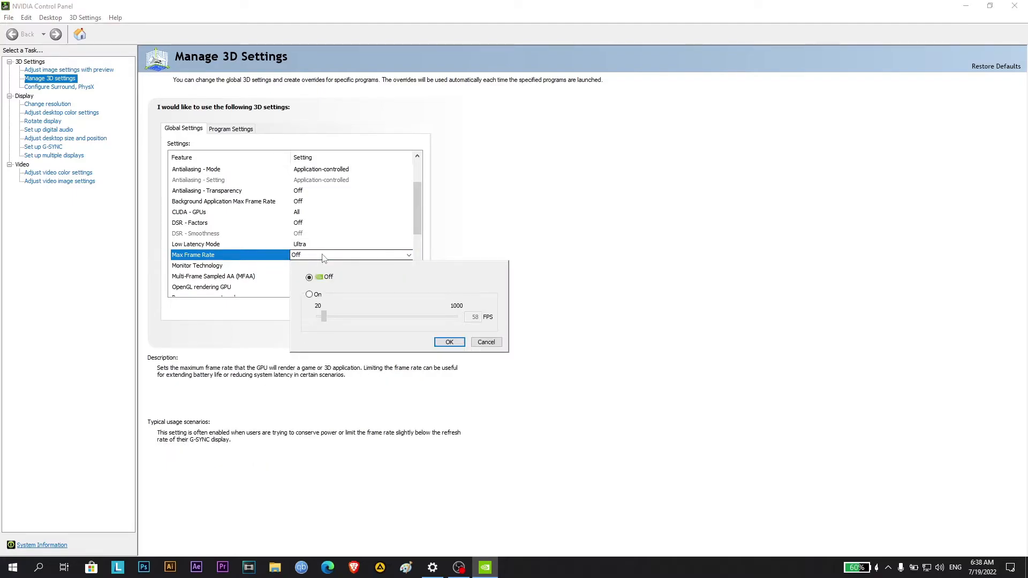
click(323, 257)
click(266, 268)
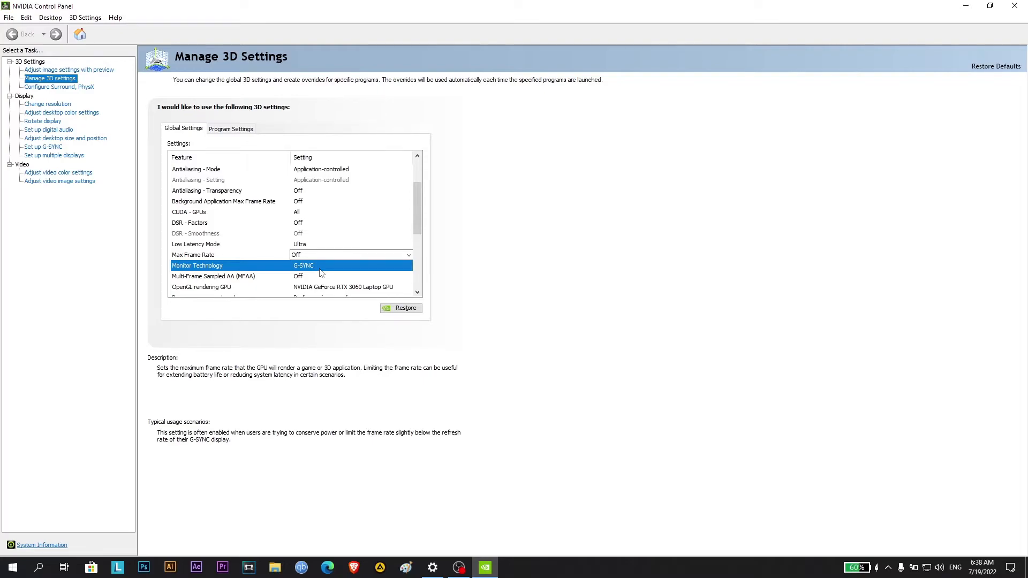
click(323, 272)
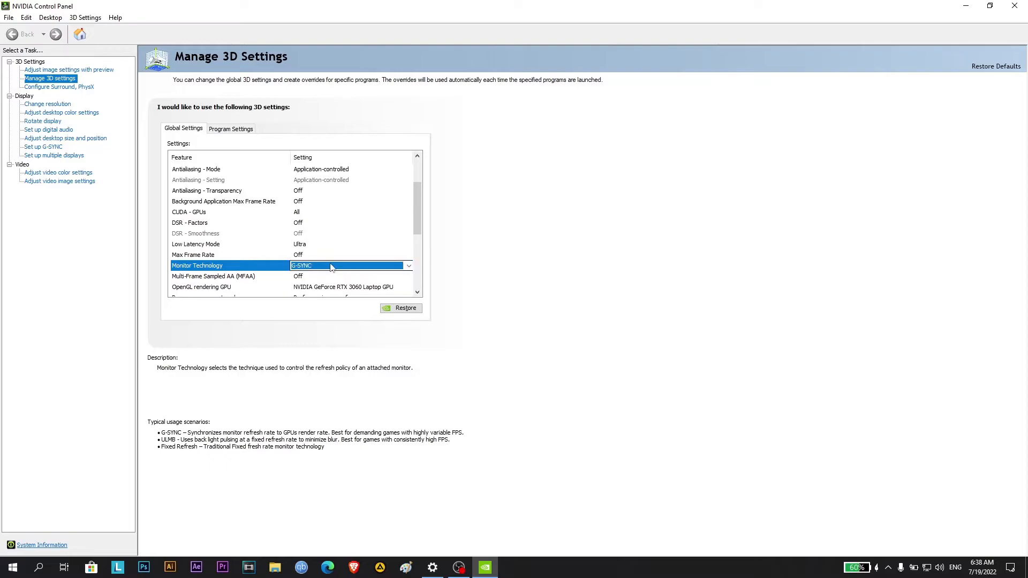
Set Multi-Frame Sampled AA (MFAA) to Off in the global 3D settings
drag(414, 217, 414, 259)
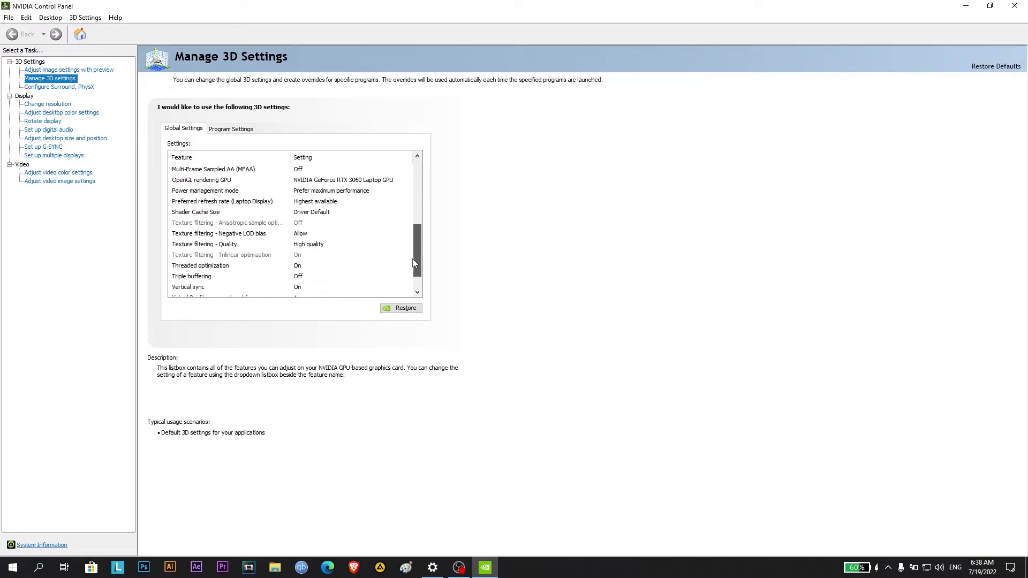
click(174, 170)
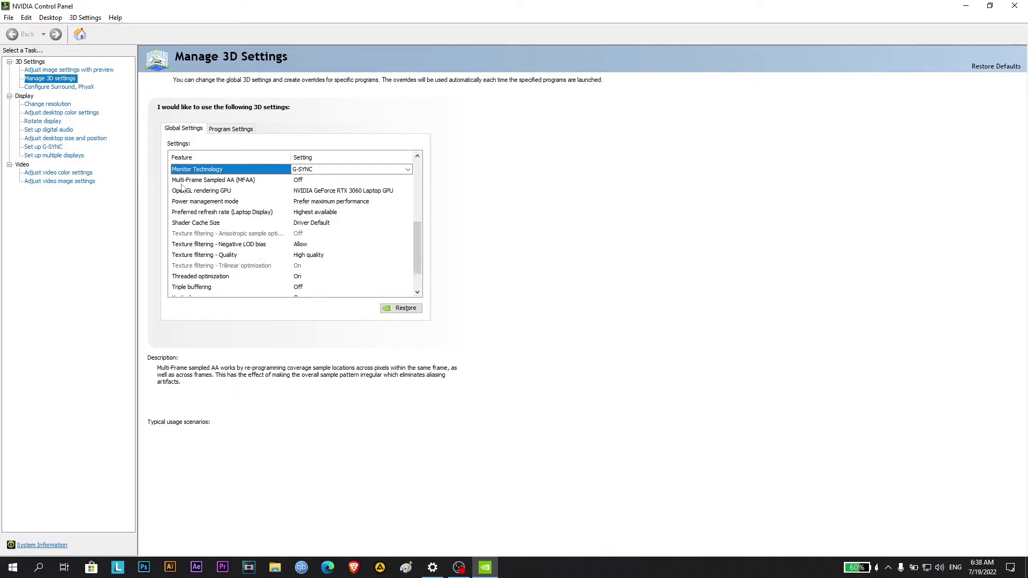
click(325, 183)
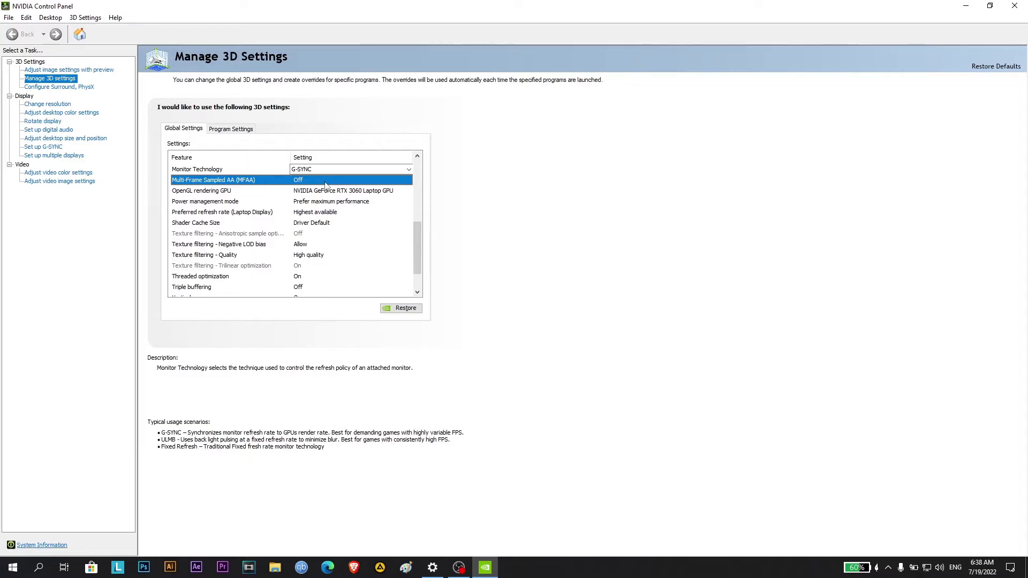
click(326, 182)
click(326, 189)
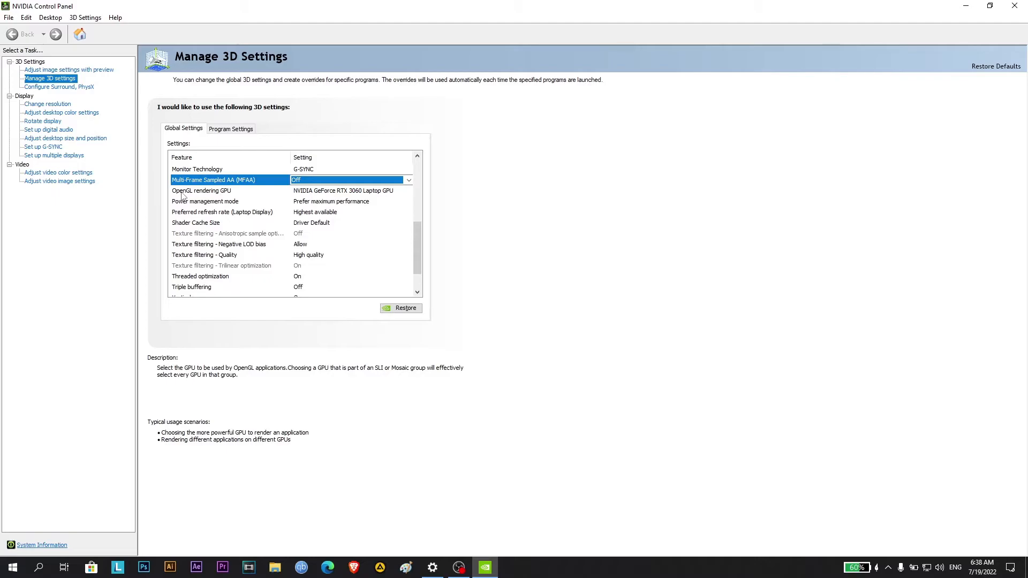
Set OpenGL rendering GPU to NVIDIA GeForce RTX 3060 Laptop GPU and Power management mode to Prefer maximum performance
click(330, 196)
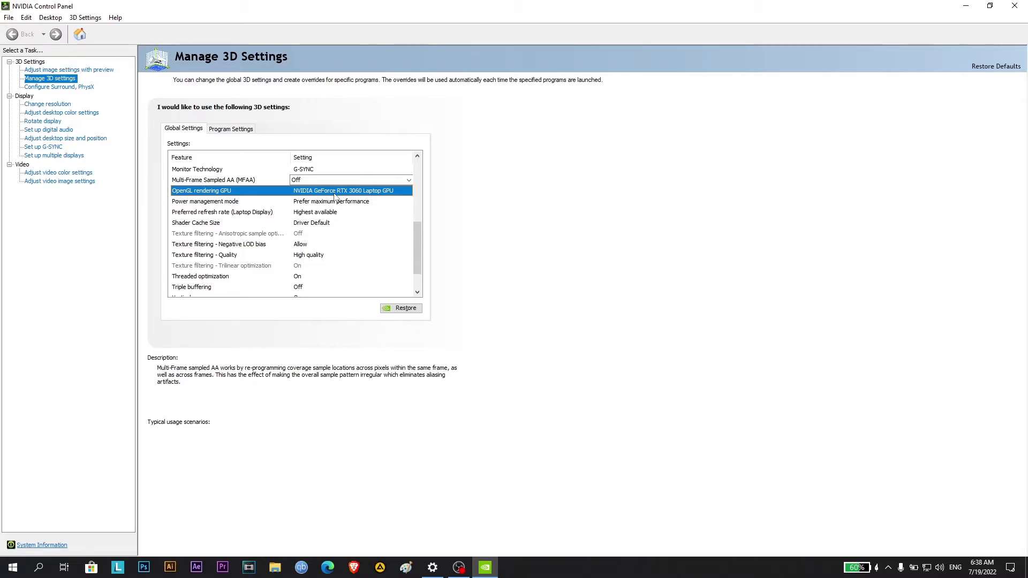
click(335, 193)
click(343, 192)
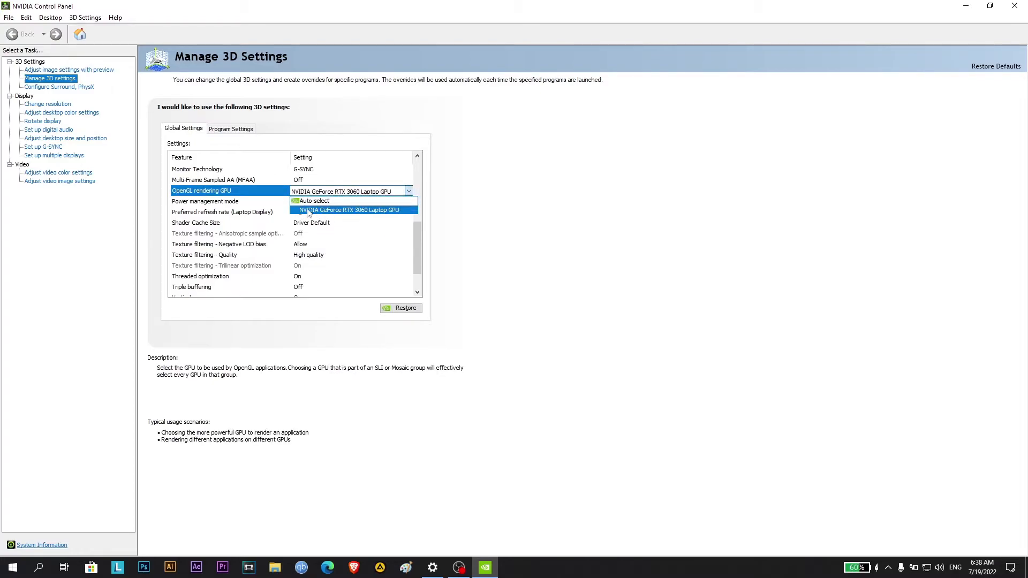
click(346, 211)
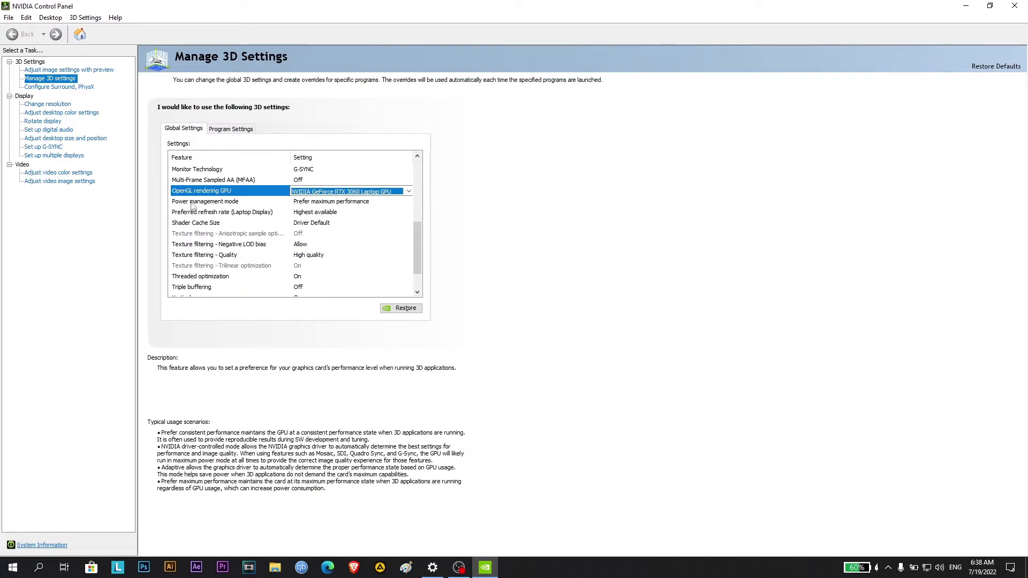
click(332, 202)
click(332, 203)
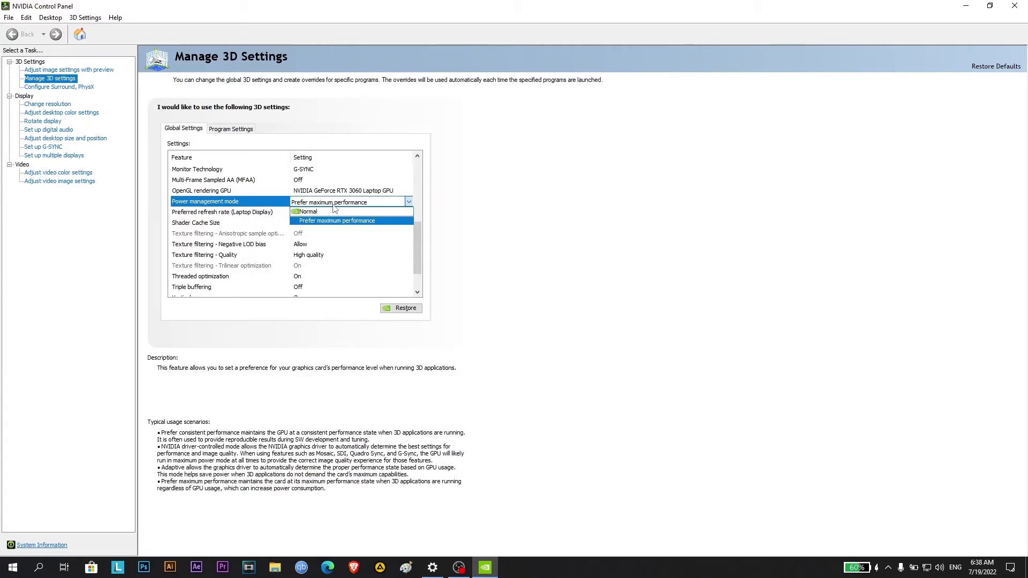
click(320, 221)
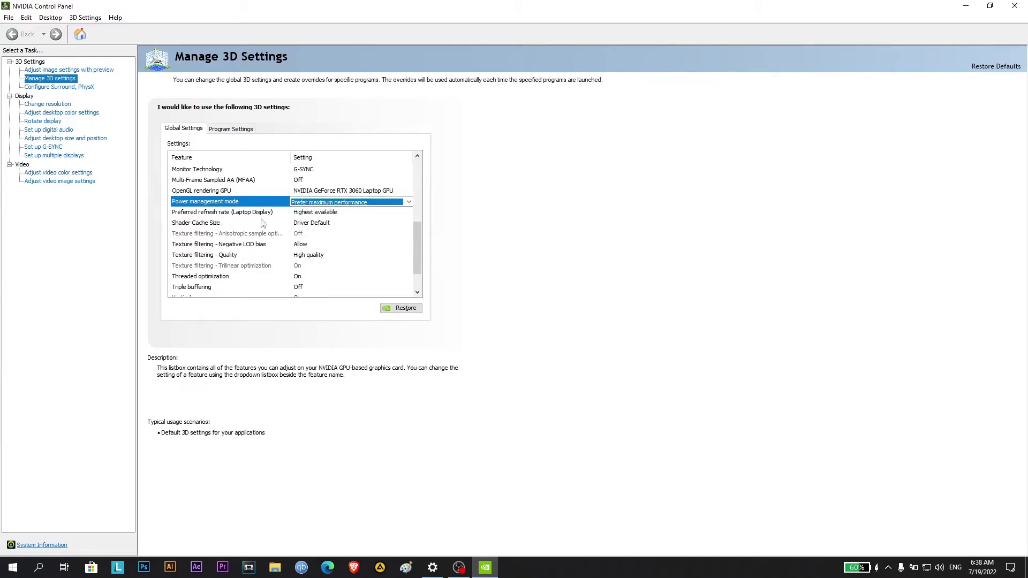
Keep Preferred refresh rate (Laptop Display) at Highest available and Shader Cache Size at Driver Default in the global 3D settings
click(336, 213)
click(336, 213)
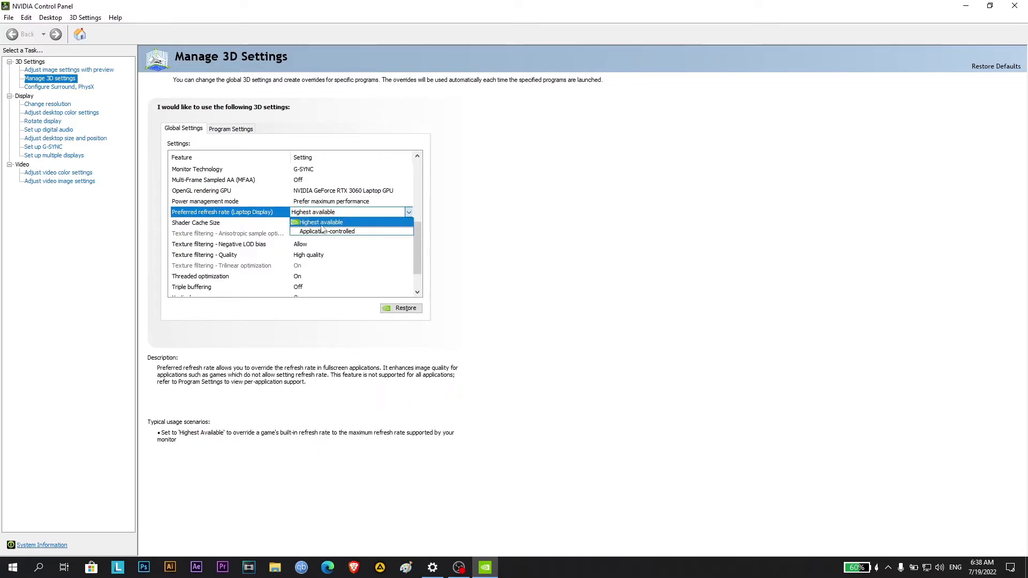
click(322, 222)
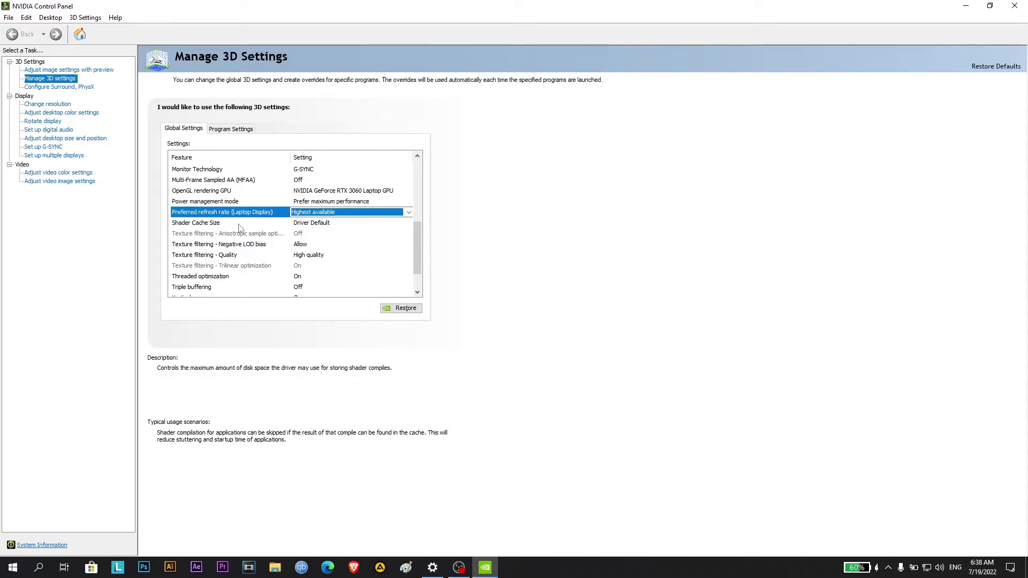
click(314, 223)
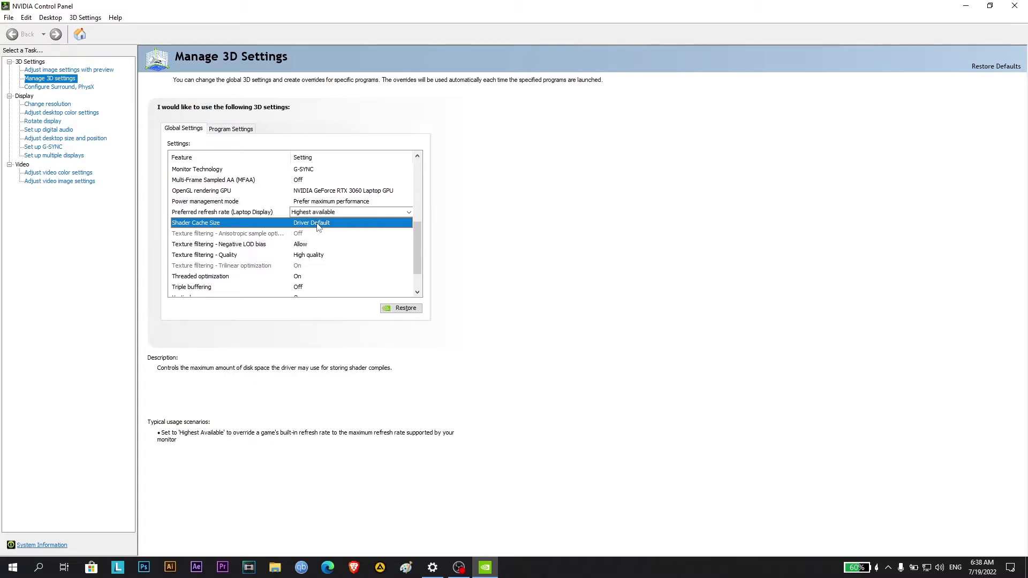
click(317, 224)
click(317, 224)
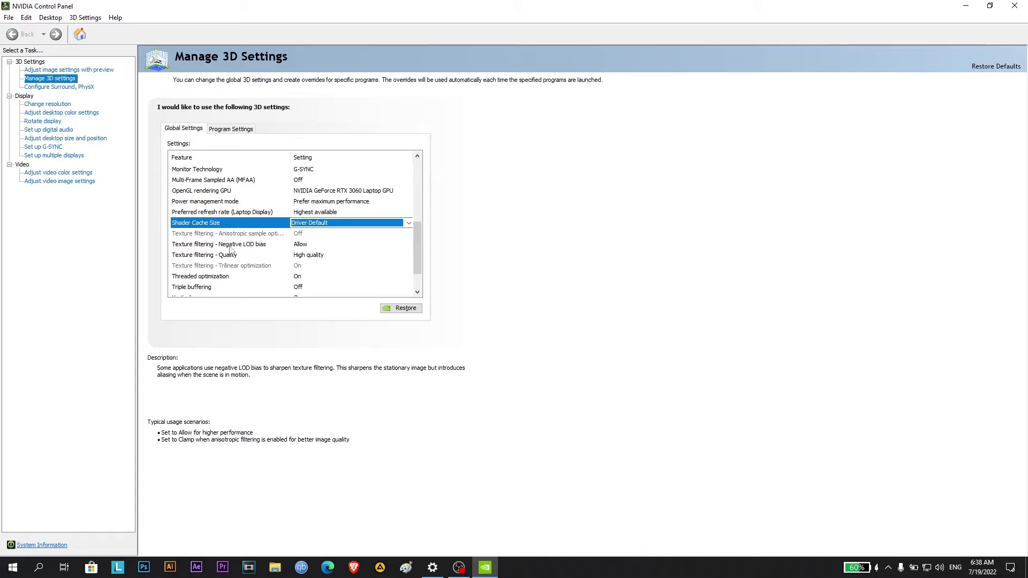
Set Texture filtering - Negative LOD bias to Allow and Texture filtering - Quality to High quality
click(326, 245)
click(326, 245)
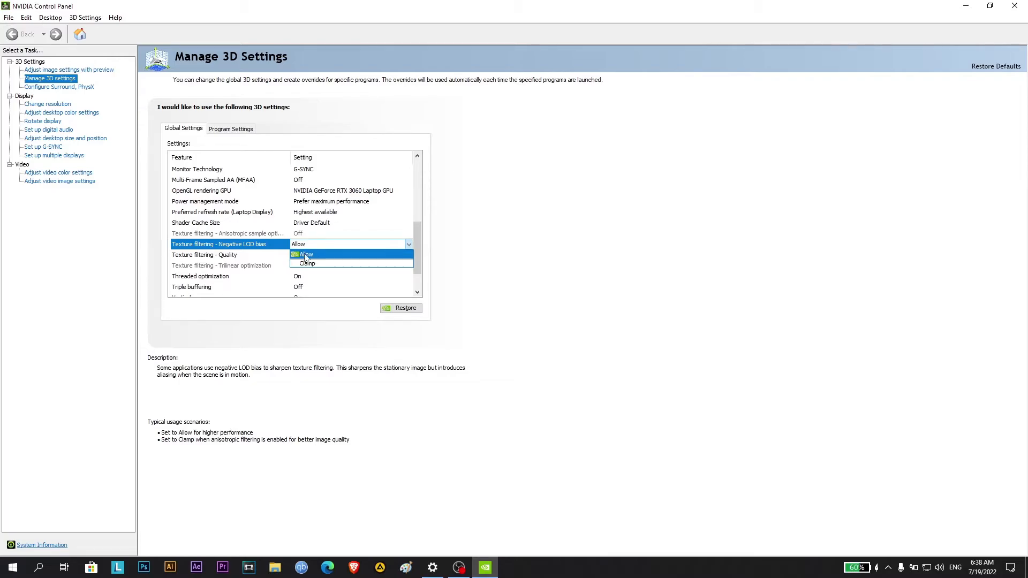
click(306, 254)
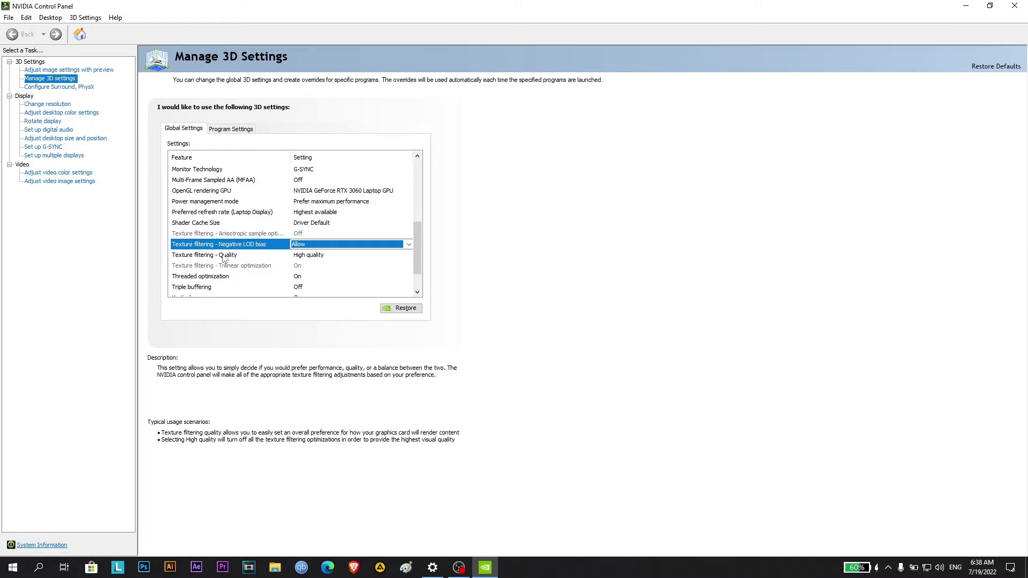
click(316, 257)
click(316, 257)
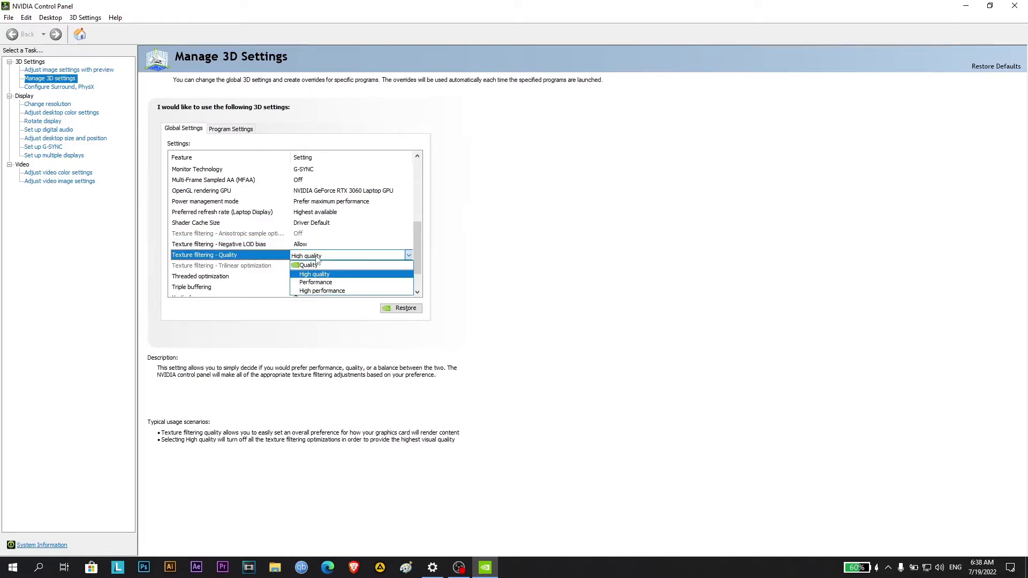
click(317, 257)
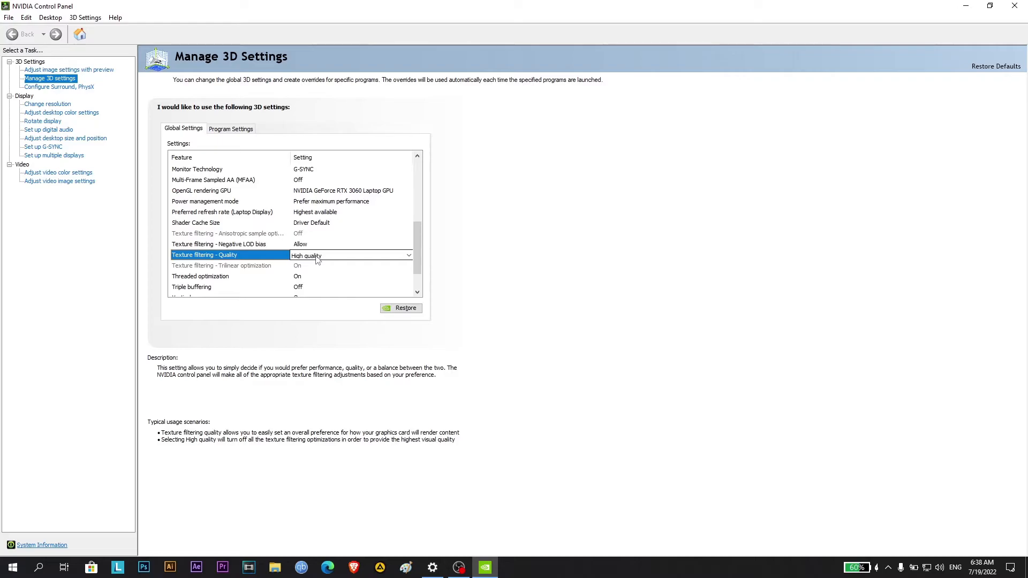
click(325, 256)
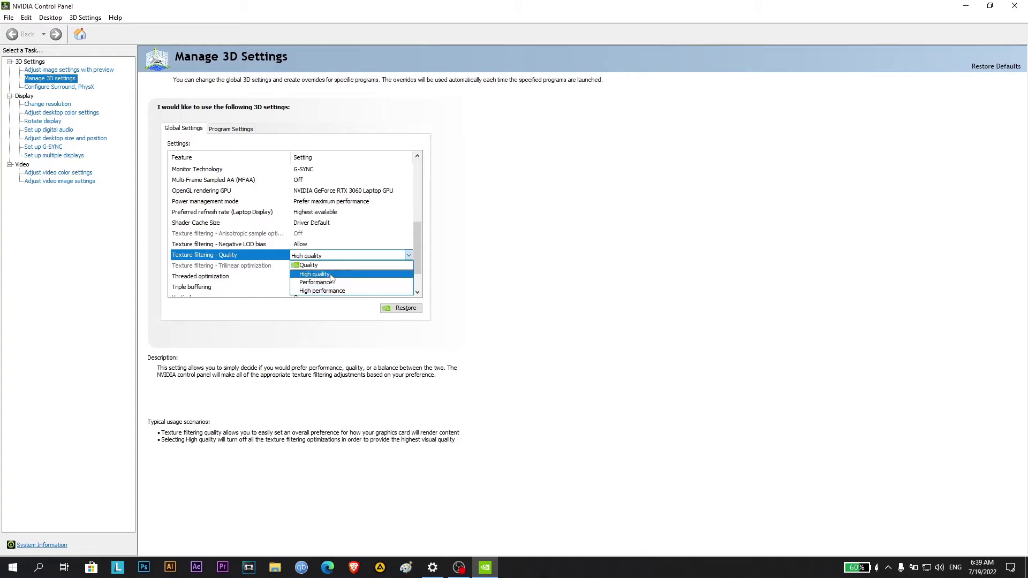
click(331, 275)
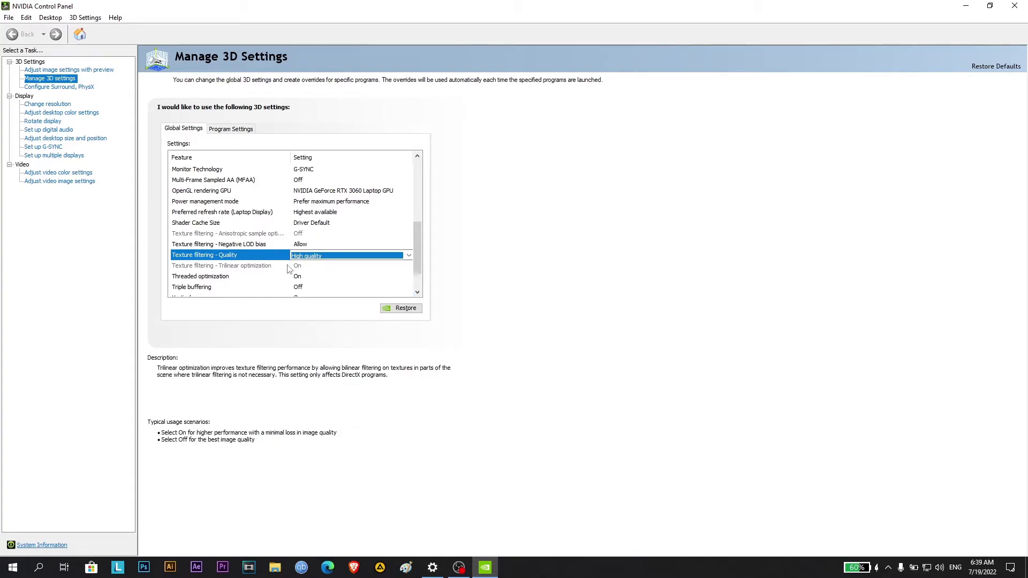
Set Threaded optimization to On and leave Triple buffering at Off in the global 3D settings
scroll(418, 264, down, 1)
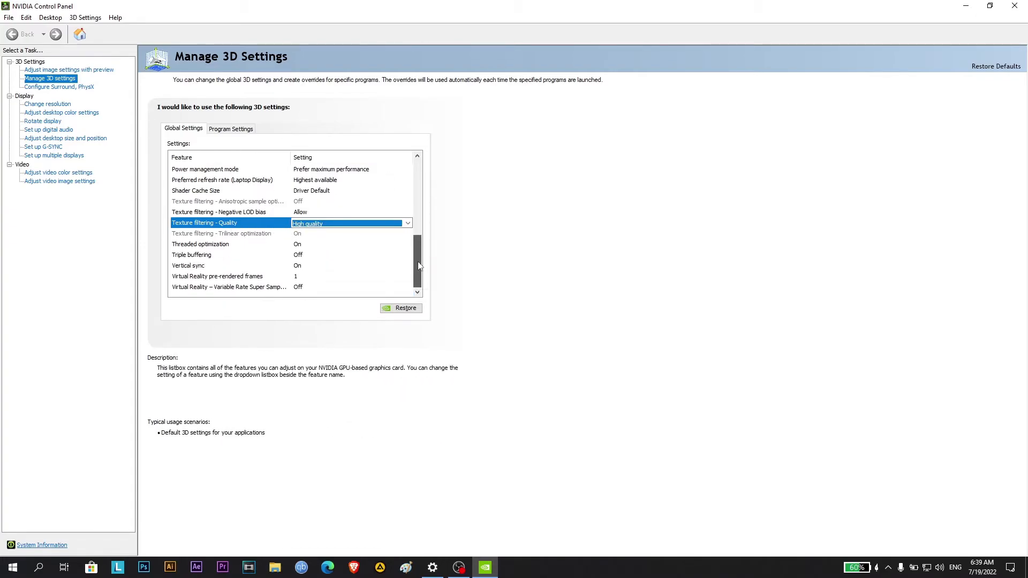
click(308, 245)
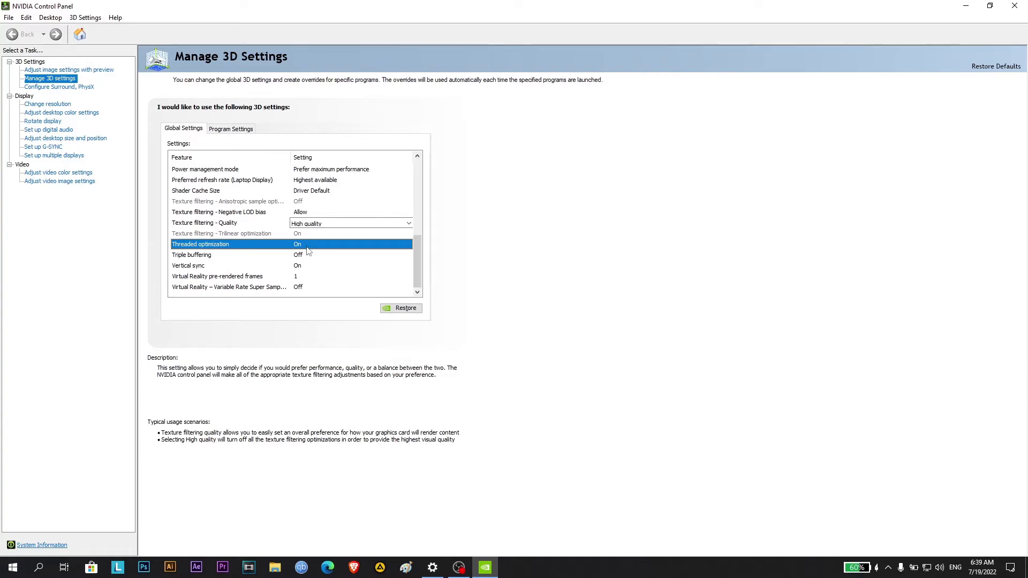
click(308, 248)
click(308, 247)
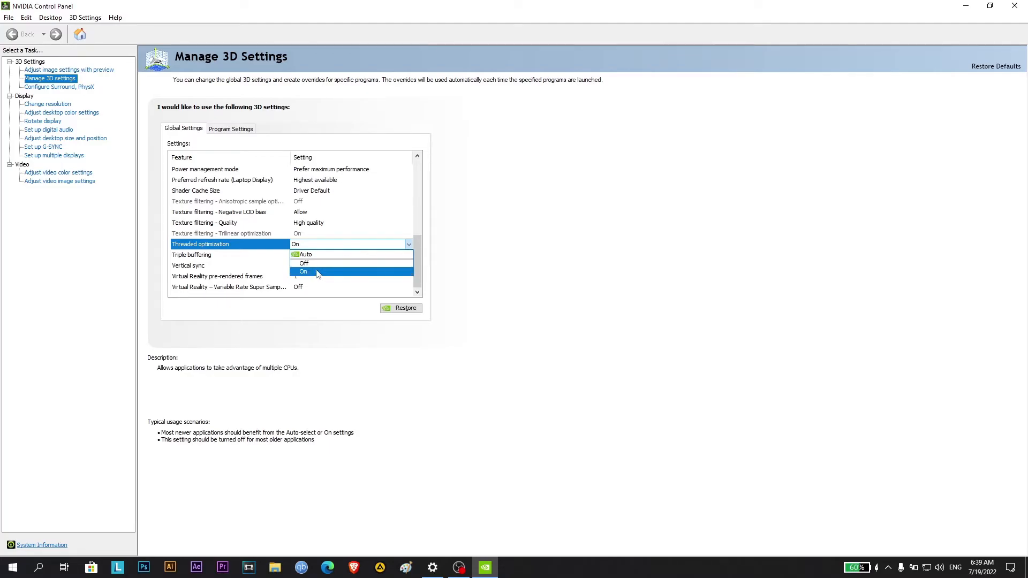
click(312, 272)
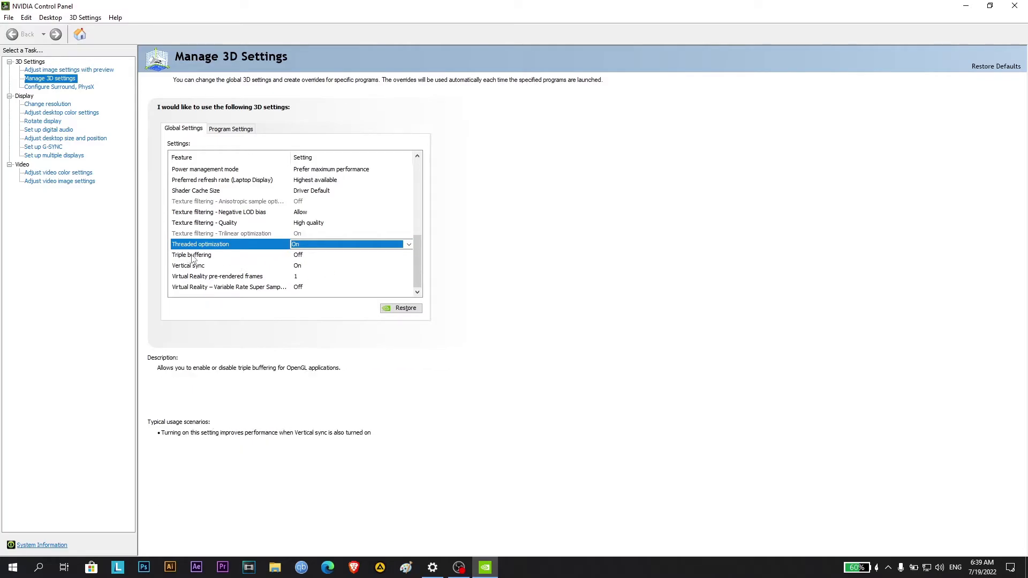
click(211, 256)
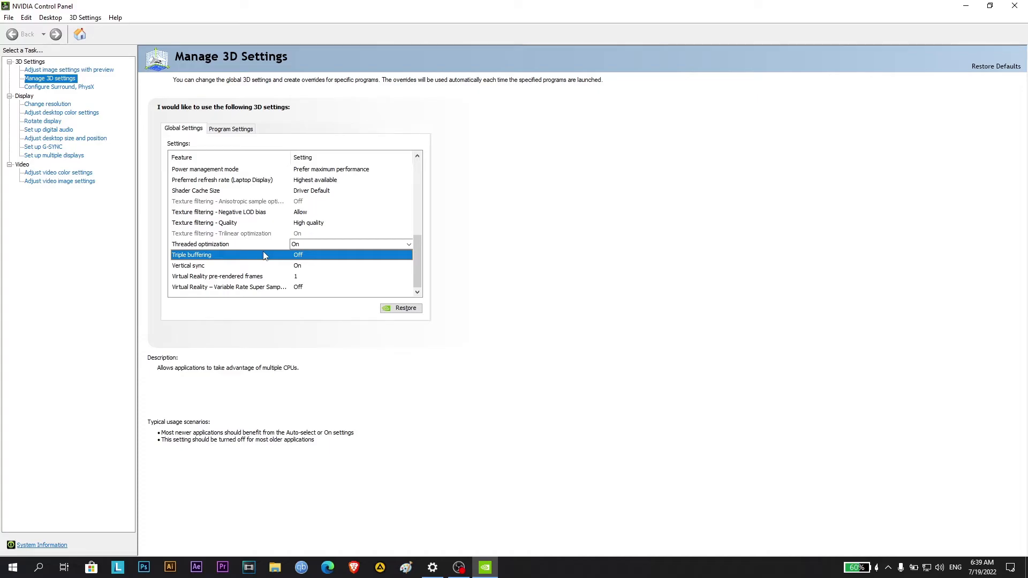
click(331, 255)
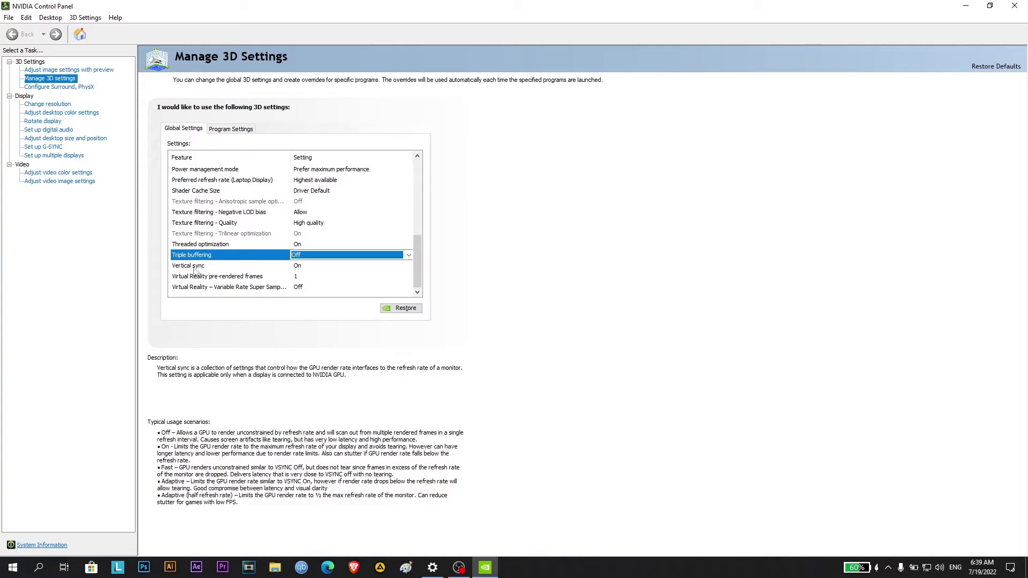
Set Vertical sync to On in the global 3D settings
click(241, 266)
click(404, 266)
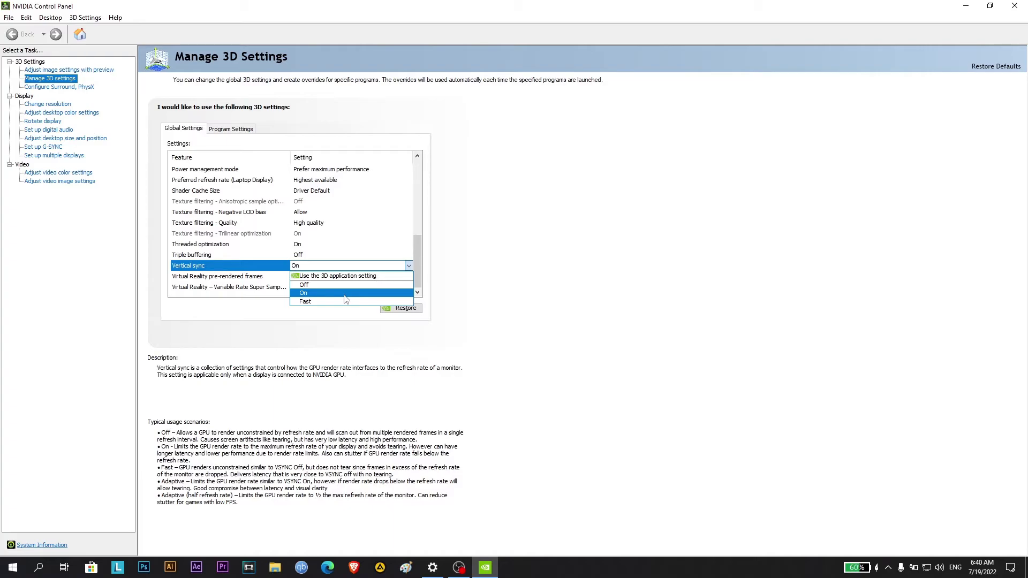
click(316, 294)
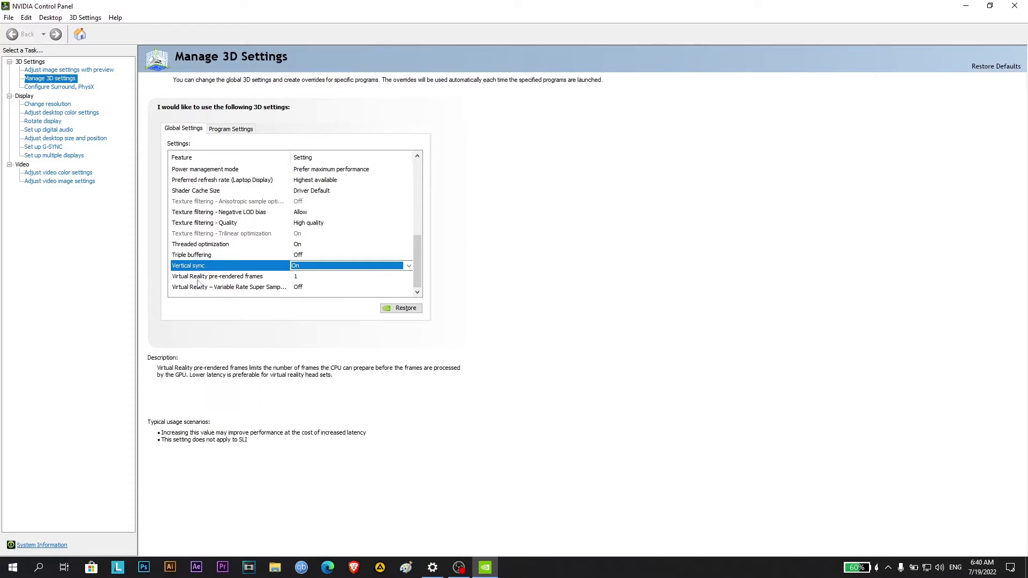
Set Virtual Reality pre-rendered frames to 1 and Virtual Reality - Variable Rate Super Sampling to Off
click(311, 277)
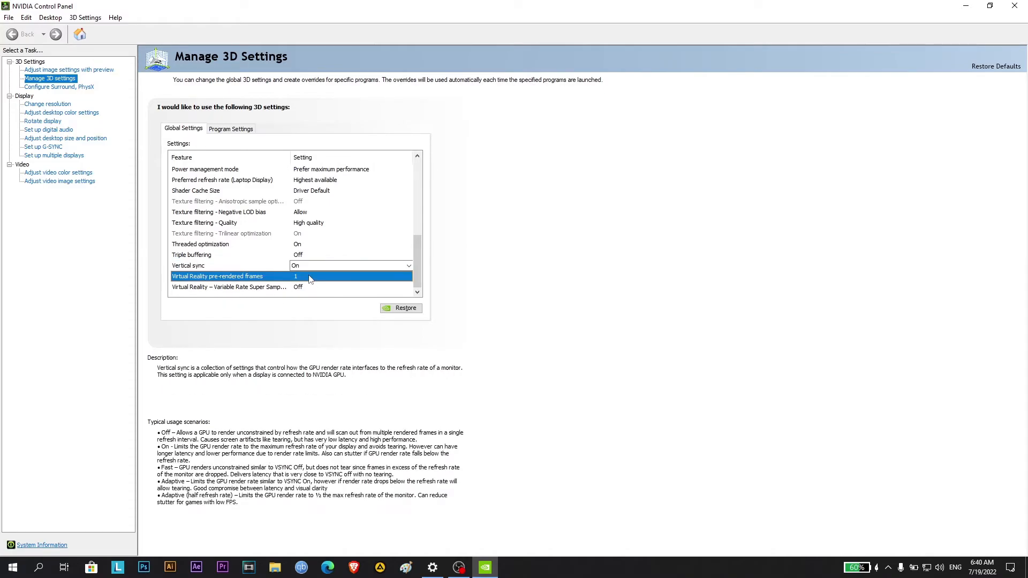
click(312, 277)
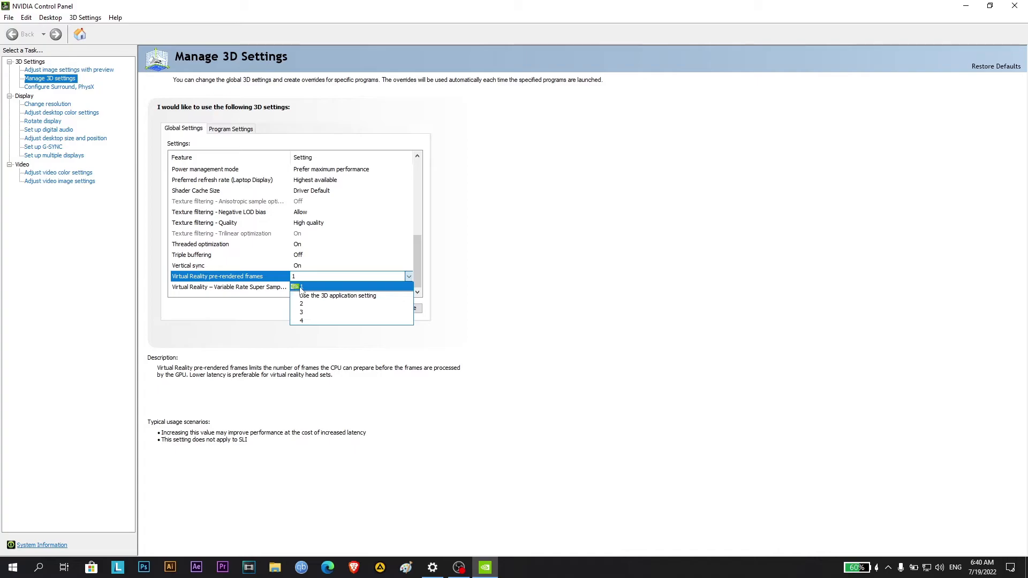
click(302, 290)
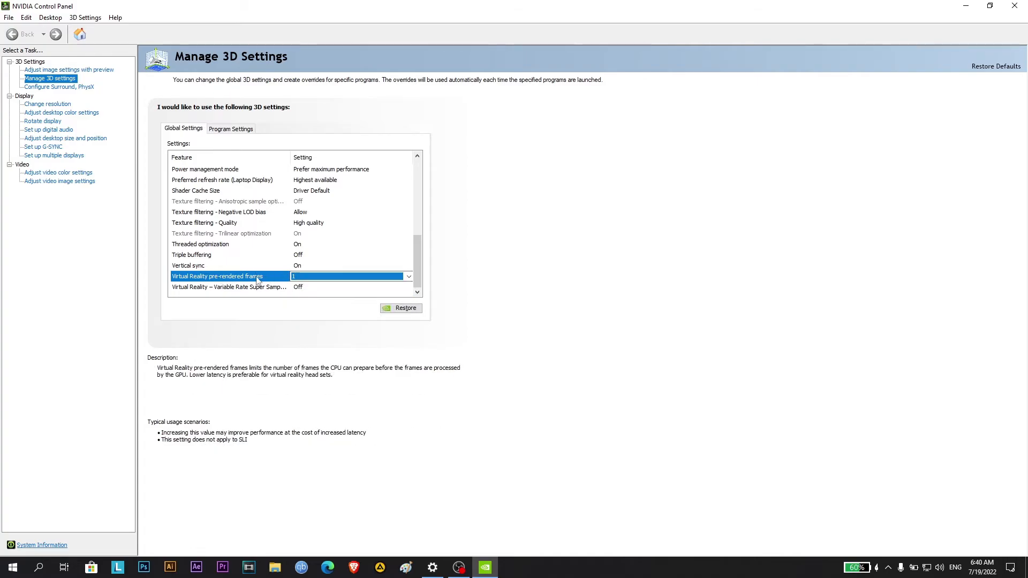
click(321, 289)
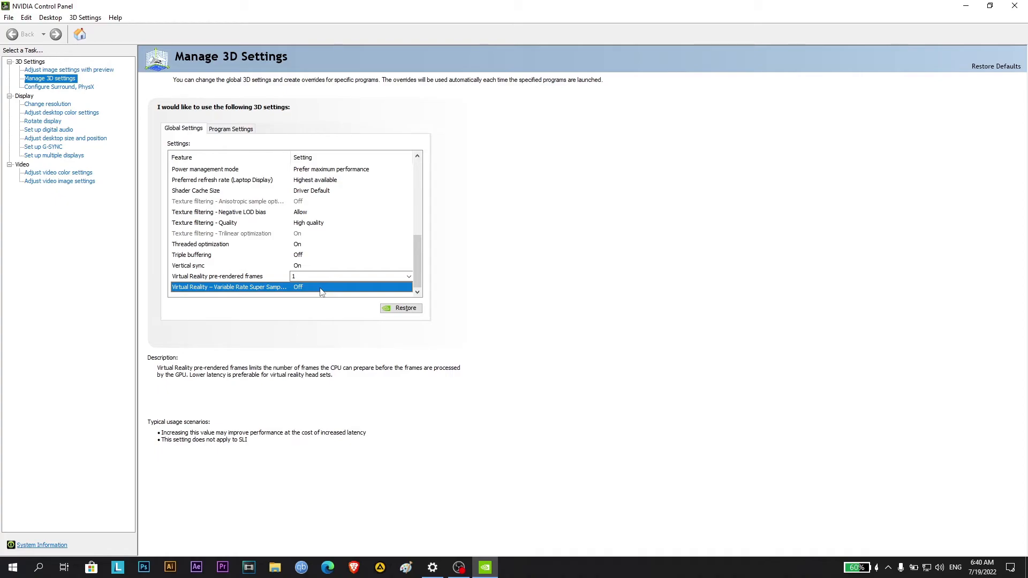
click(322, 289)
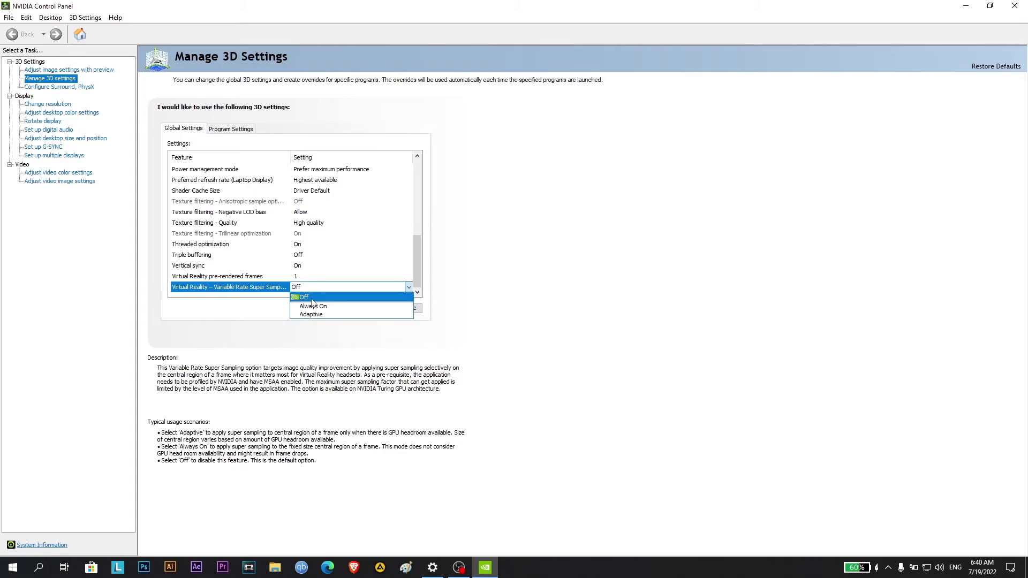
click(311, 300)
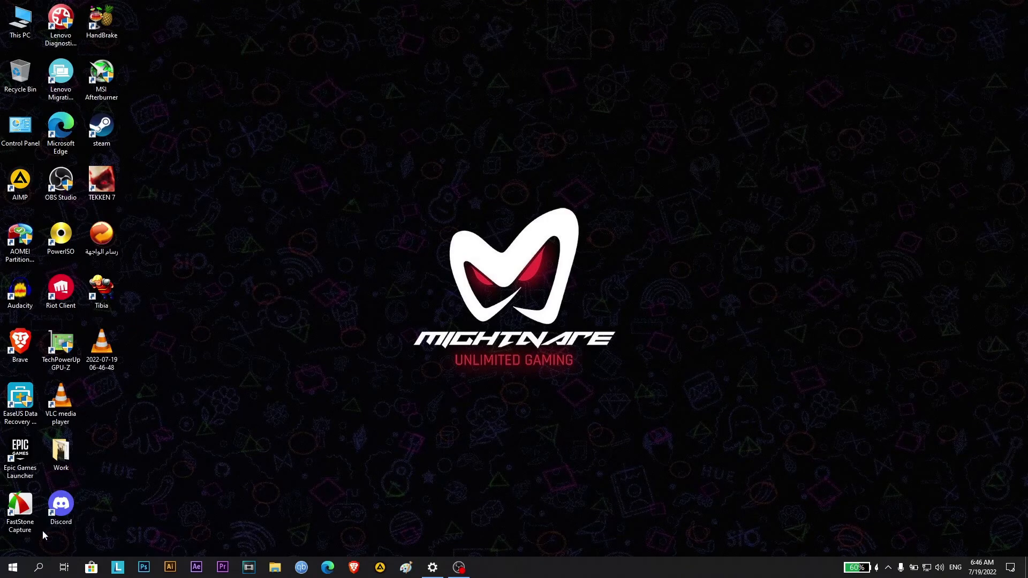
Find Control Panel through a Windows Settings search and open Power Options under Hardware and Sound
click(13, 569)
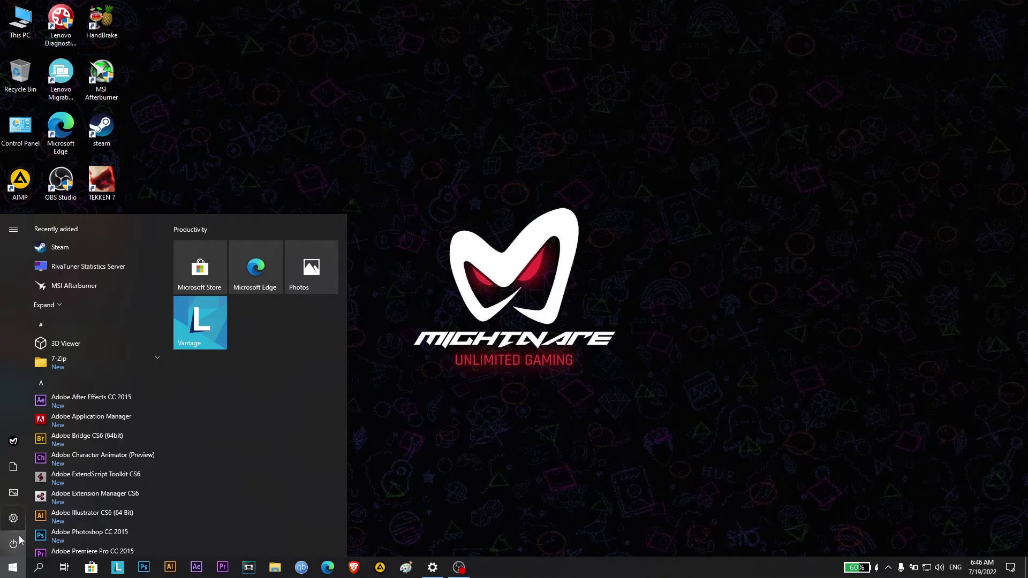
click(13, 518)
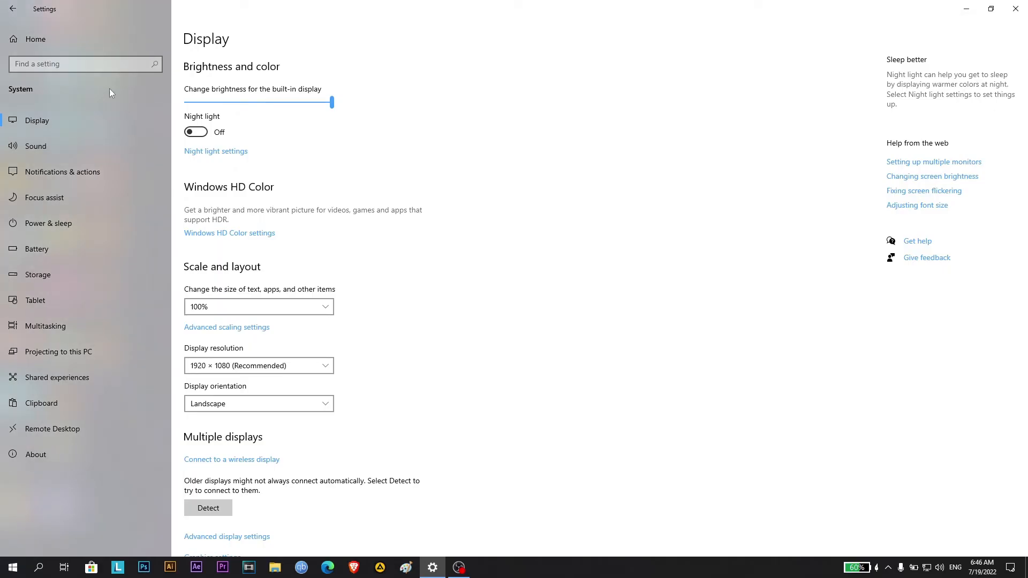
click(84, 69)
text(Con)
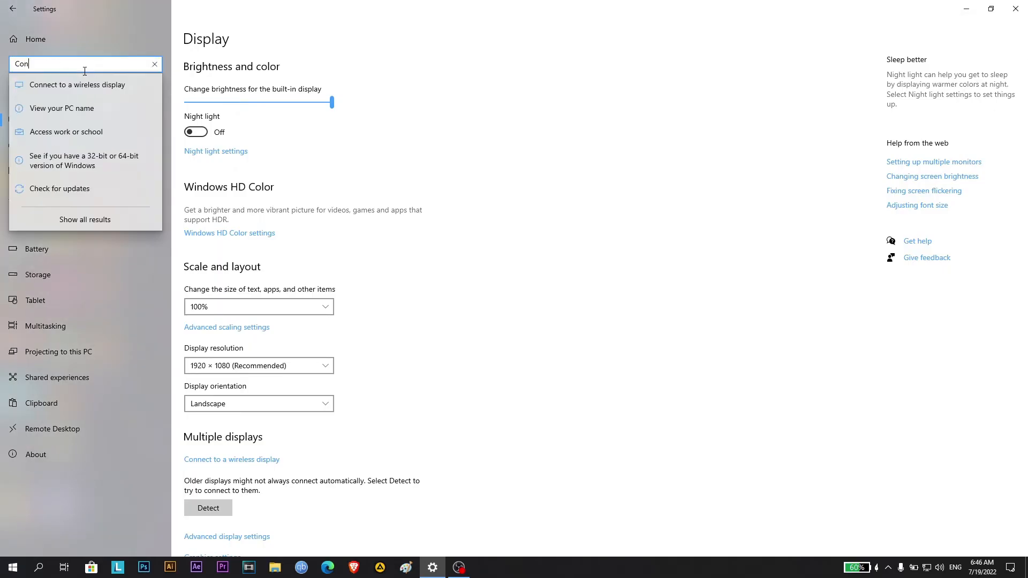
text(trol Panel)
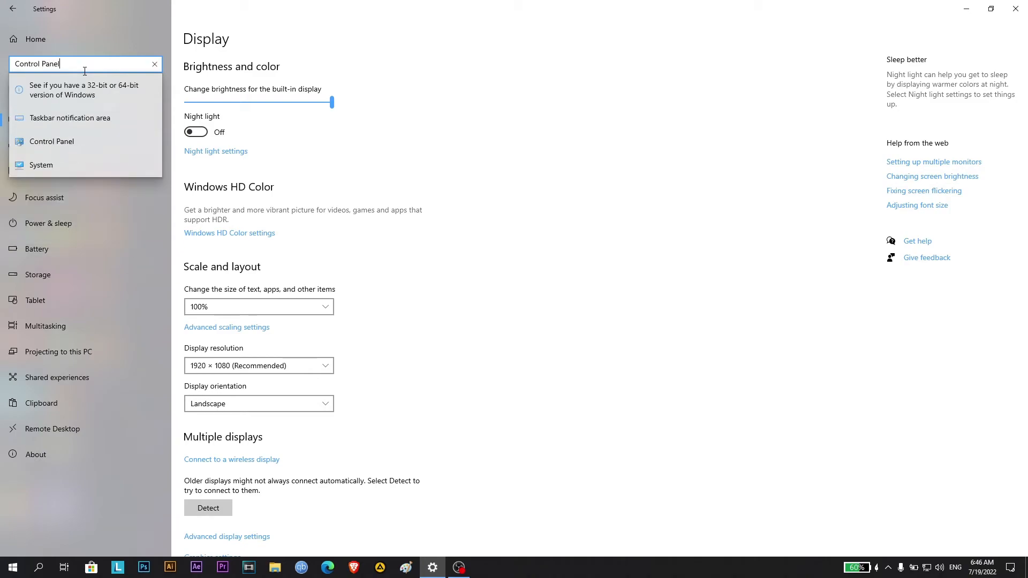
click(66, 144)
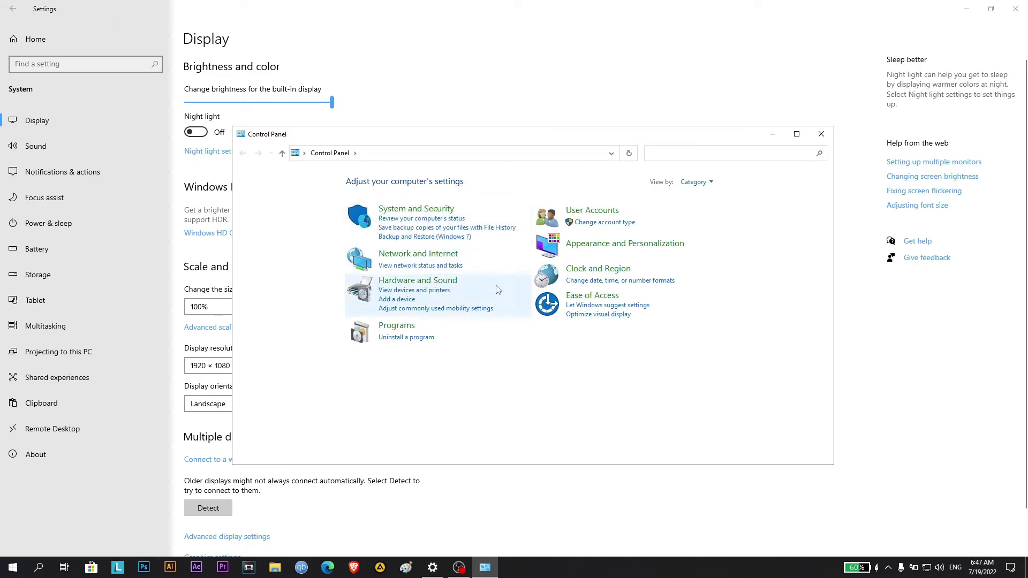
click(447, 282)
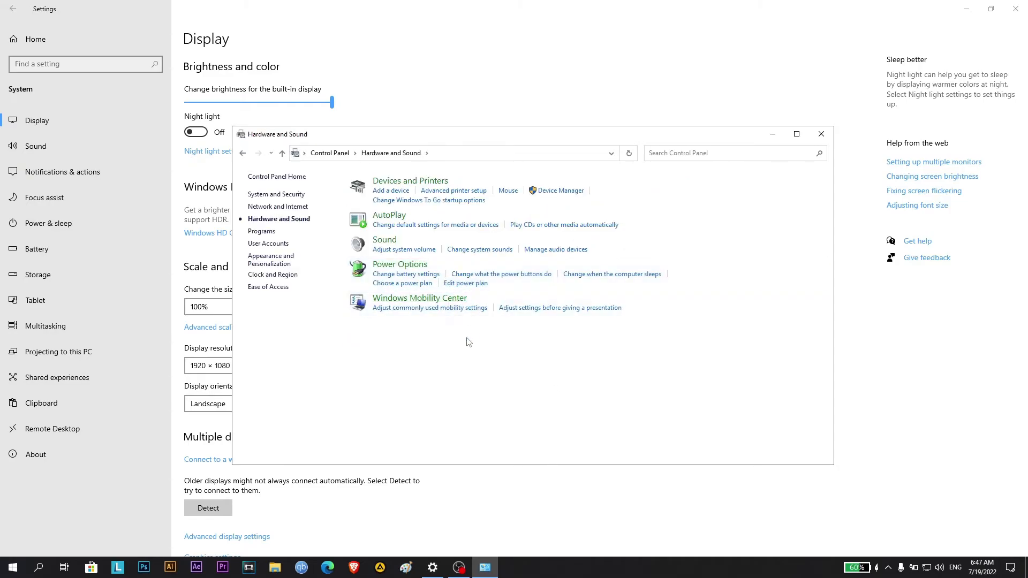
click(402, 266)
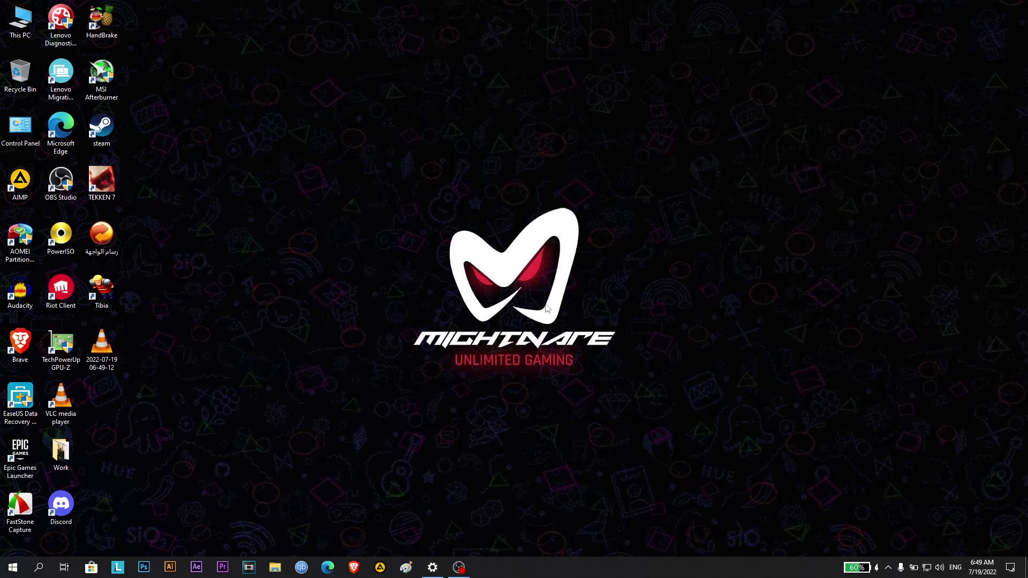
Open the Windows Update page in Windows Settings by searching for "Windows Update settings" and choosing Check for updates
click(12, 568)
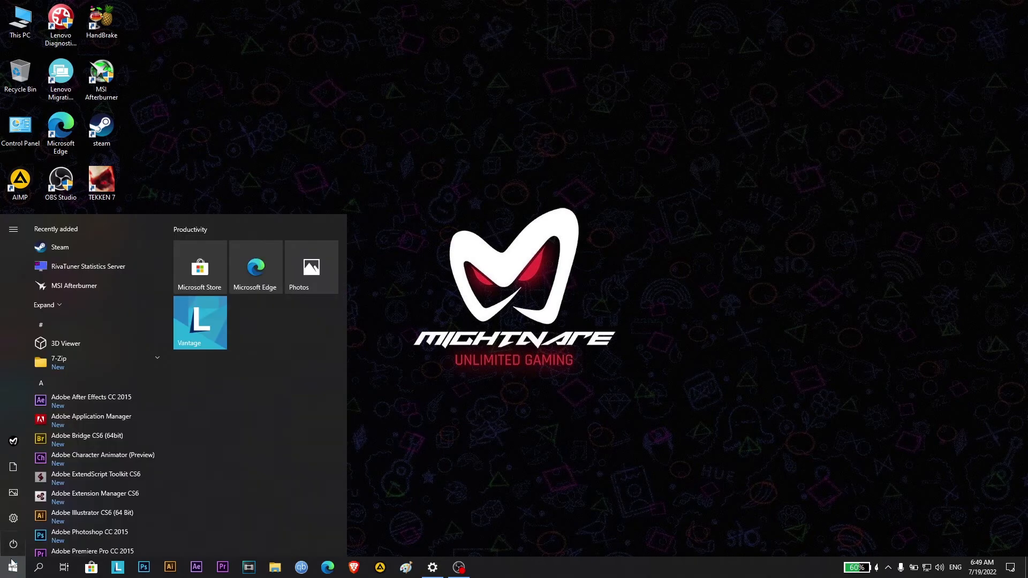
click(14, 518)
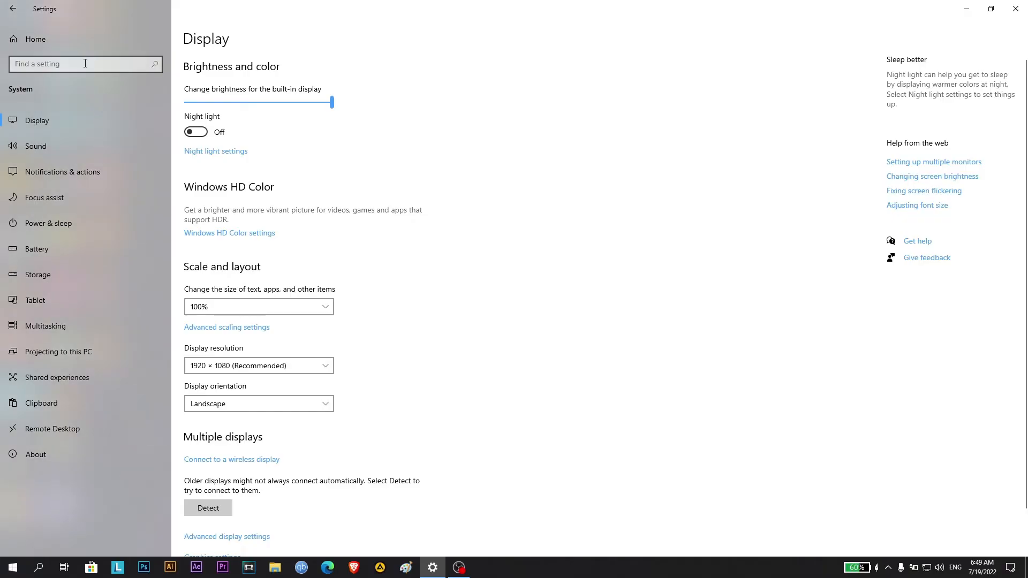
click(86, 63)
text(Windows )
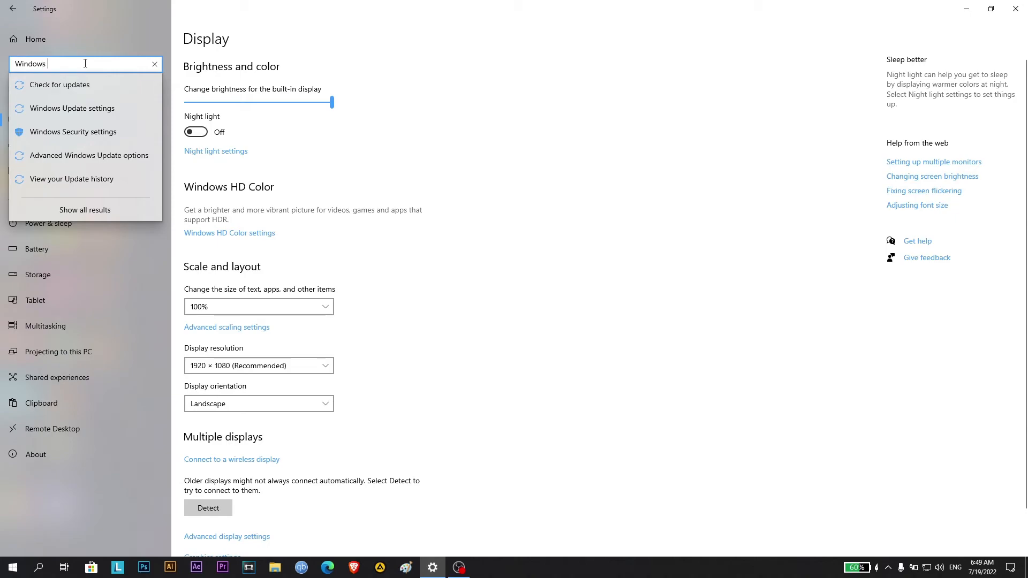
text(Update )
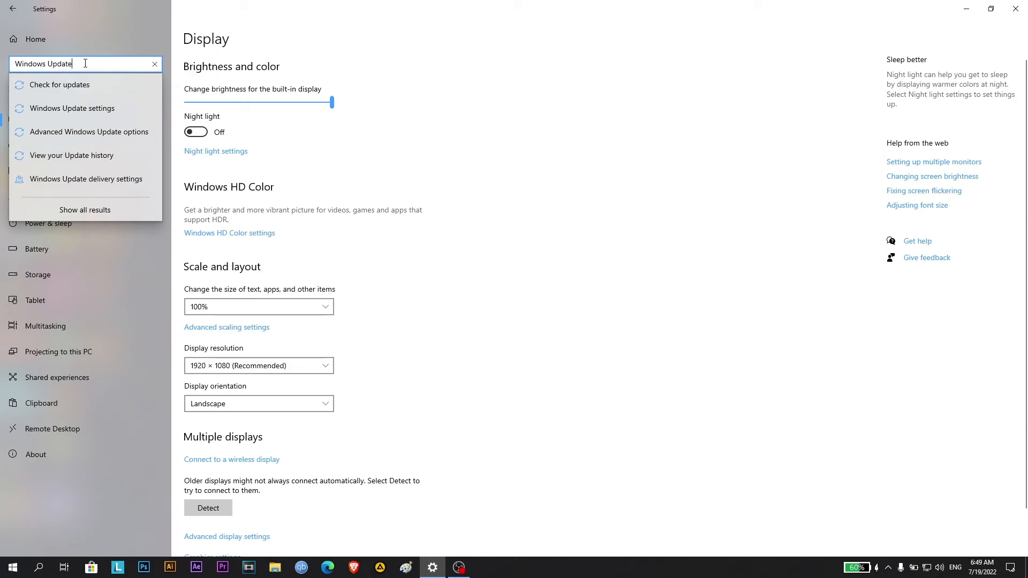
text(settings)
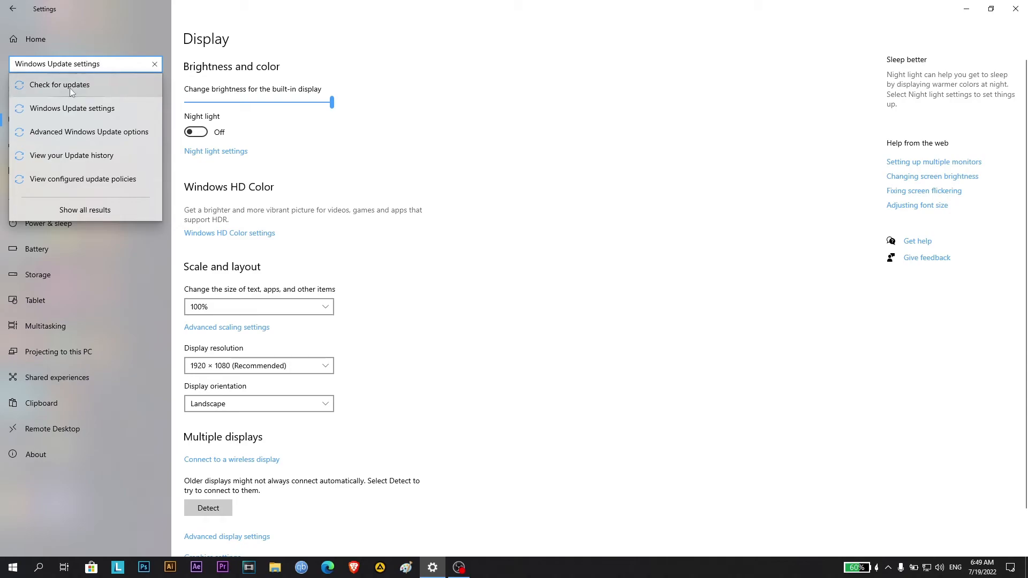
click(70, 85)
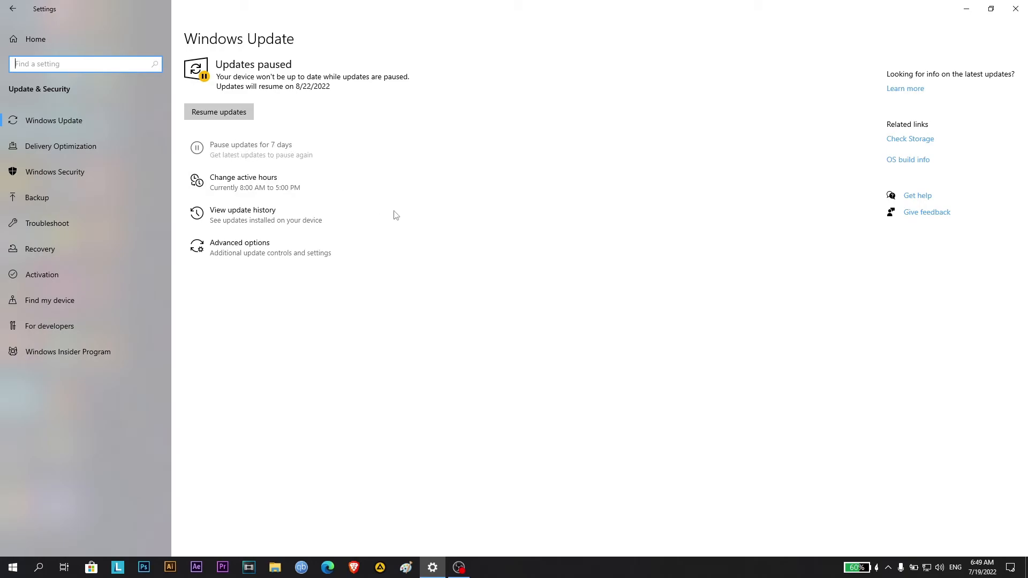
Review the automatic active hours setting and the advanced Windows Update options for downloads, restarts, notifications and pausing, and close Settings
click(225, 184)
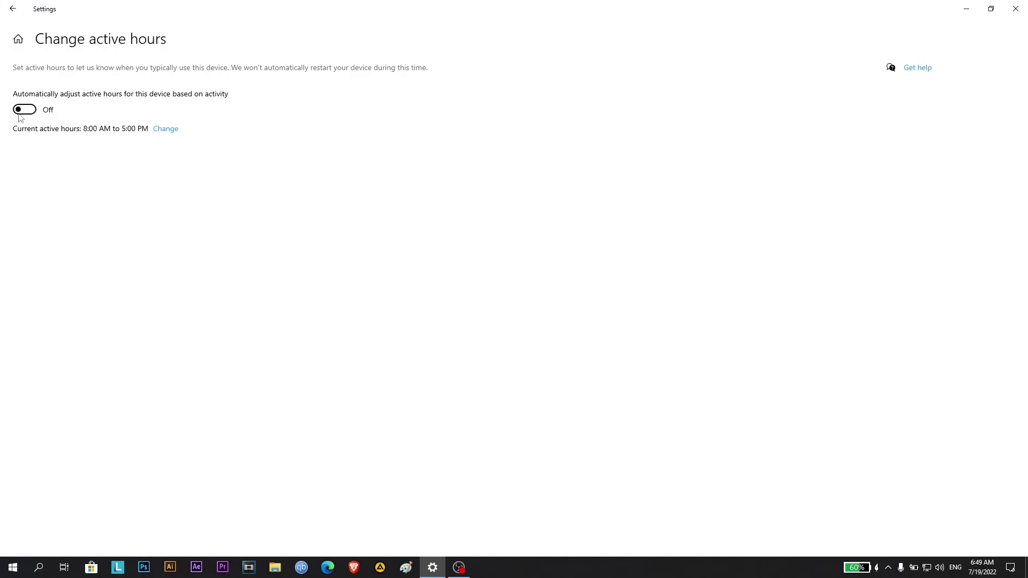
click(13, 8)
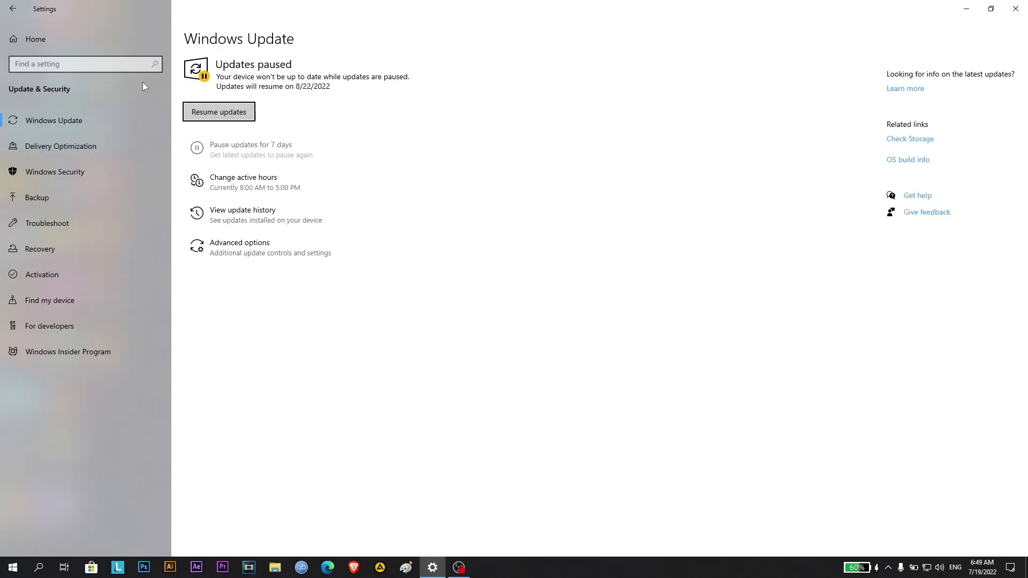
click(280, 252)
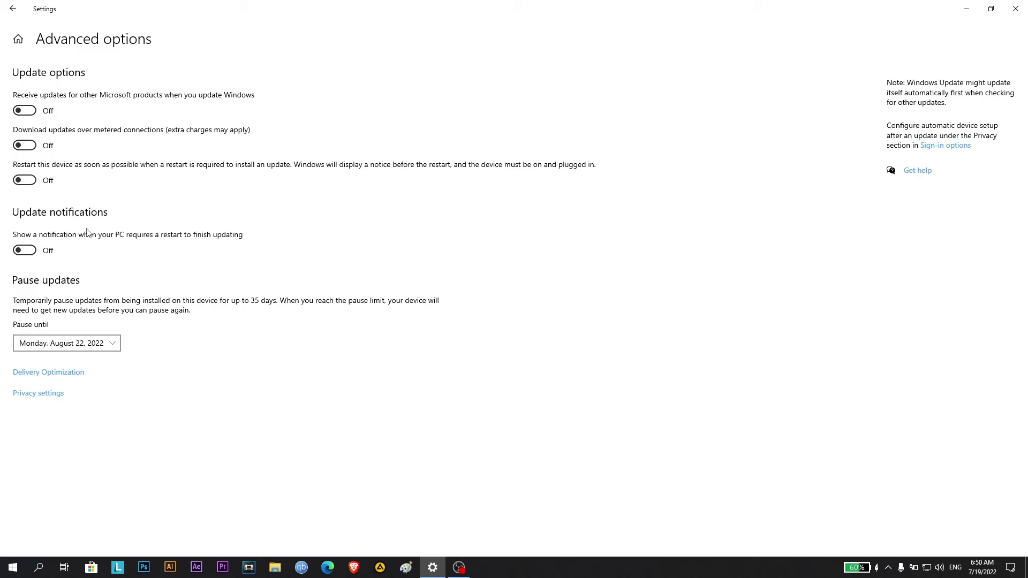
key(alt+F4)
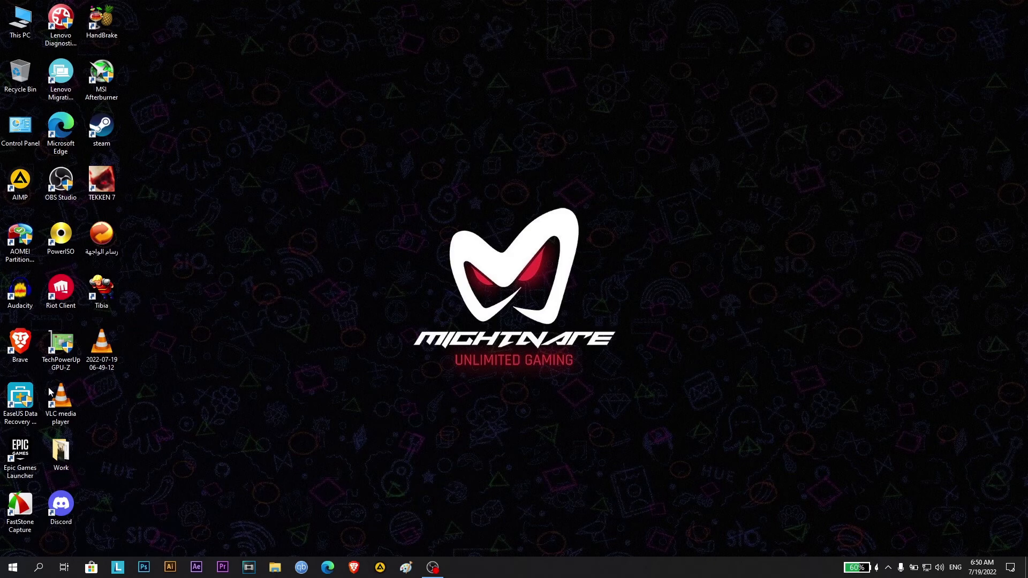
Bring up the power choices of the PC to restart it
click(13, 567)
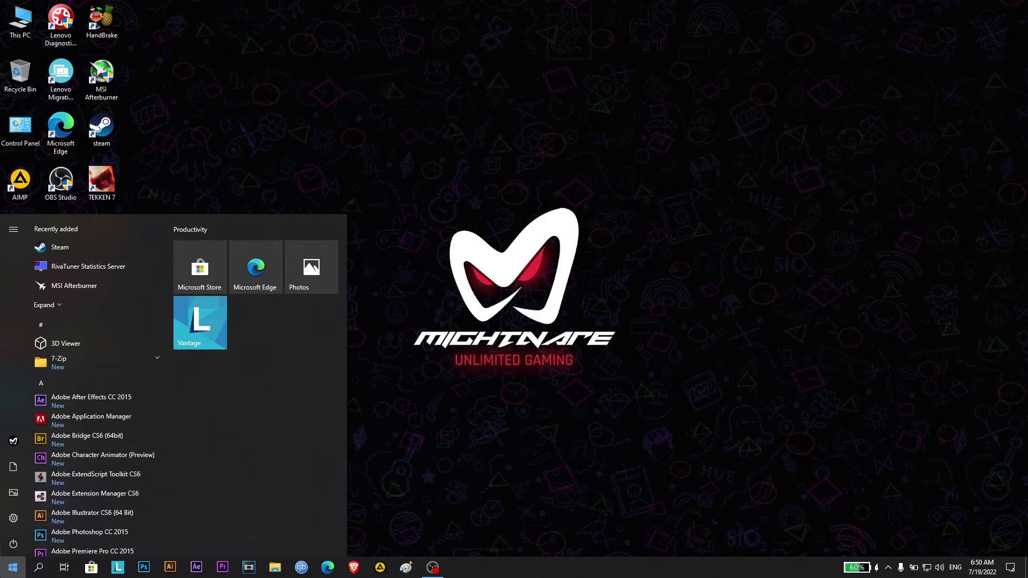
click(12, 543)
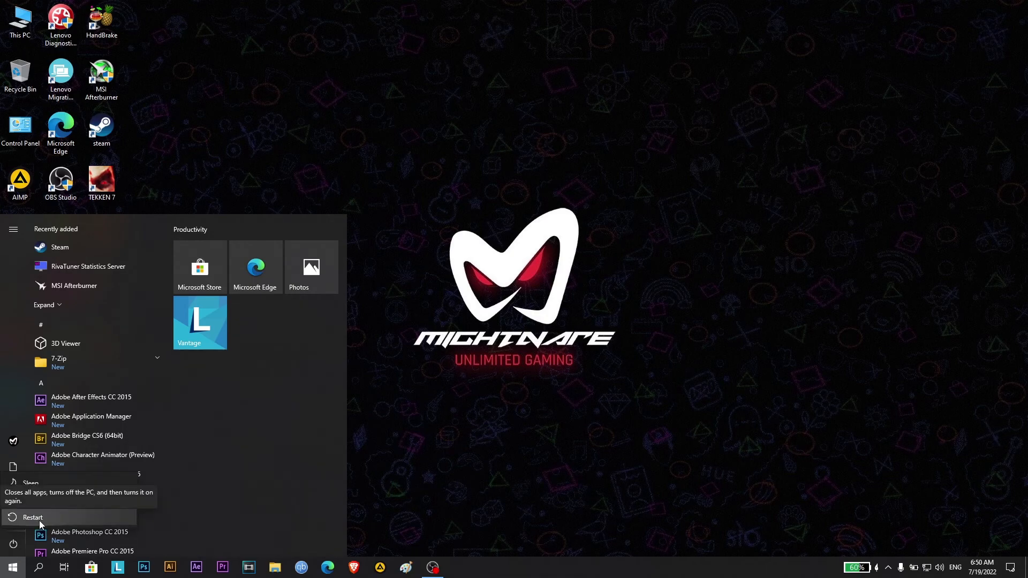